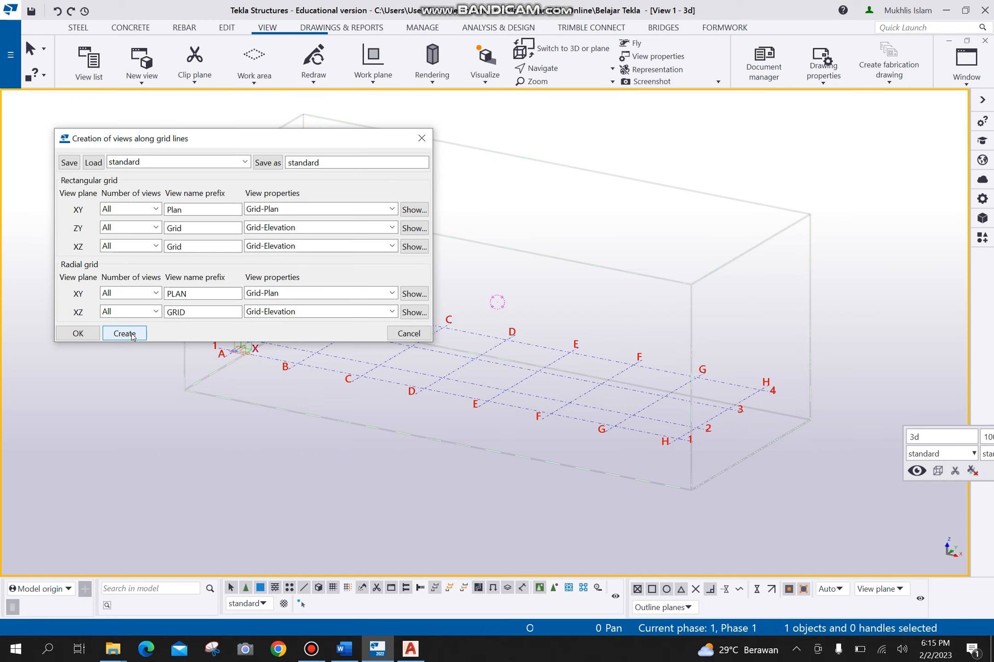
- Close the grid-line view creation settings and check the list of existing model views
click(408, 333)
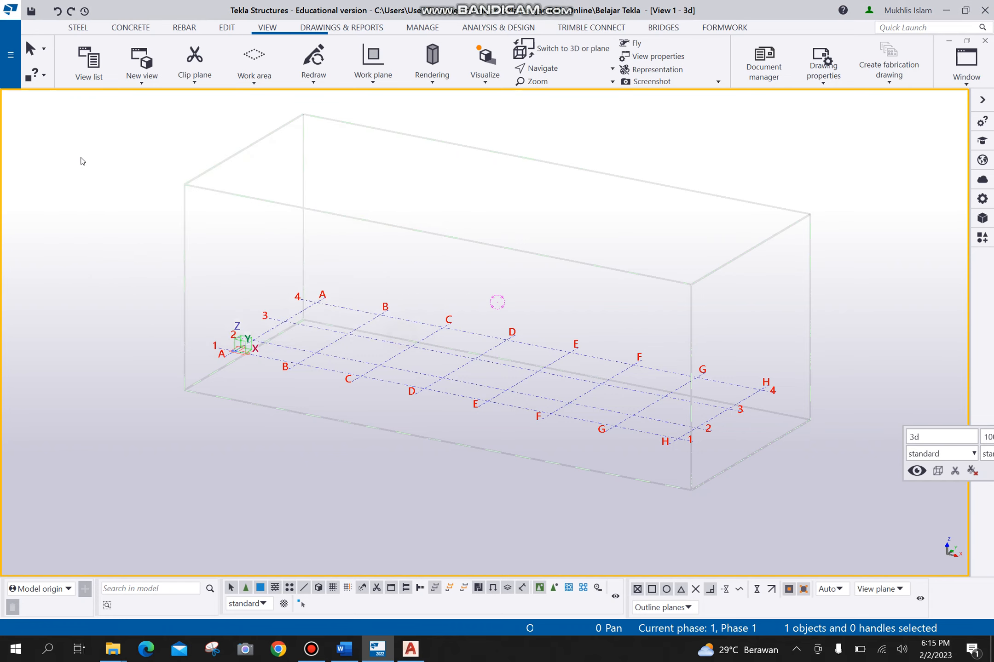
click(87, 77)
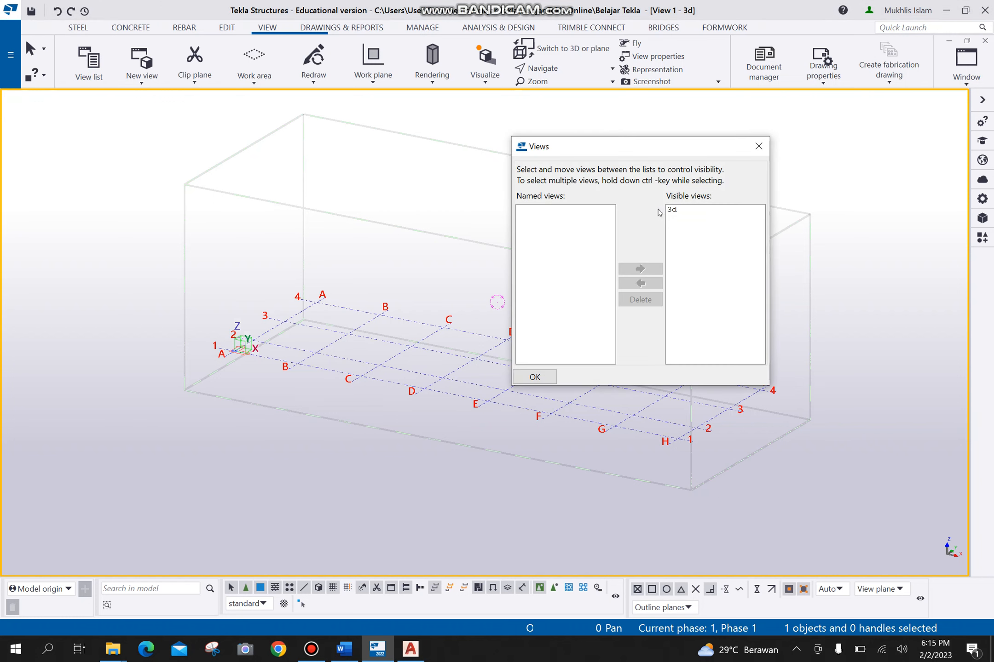
click(535, 378)
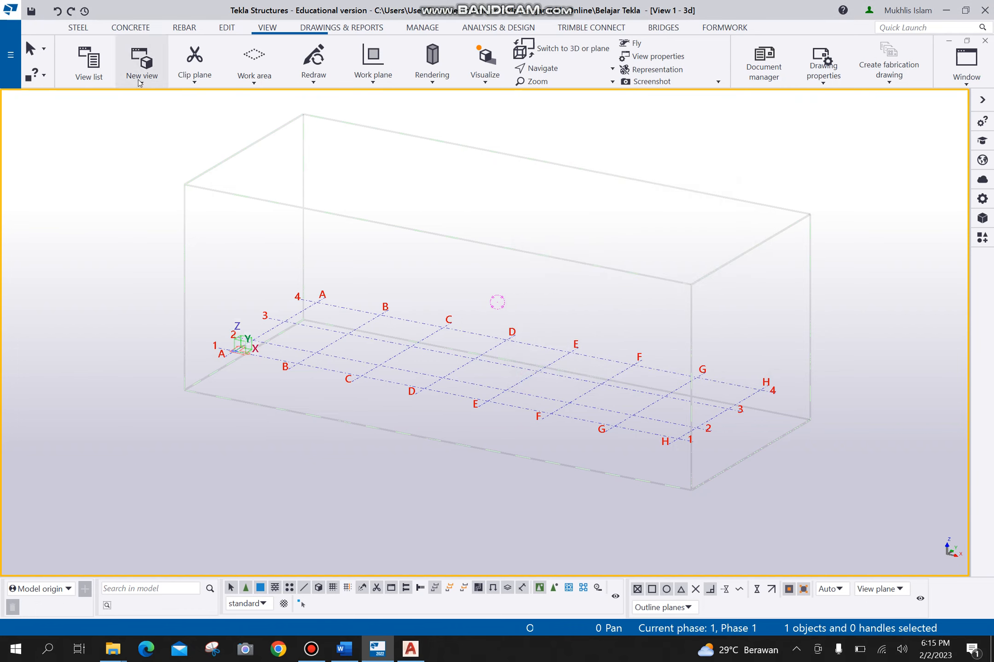
- Create views along all grid lines with the standard settings, using the Grid-Plan and Grid-Elevation view properties
click(139, 81)
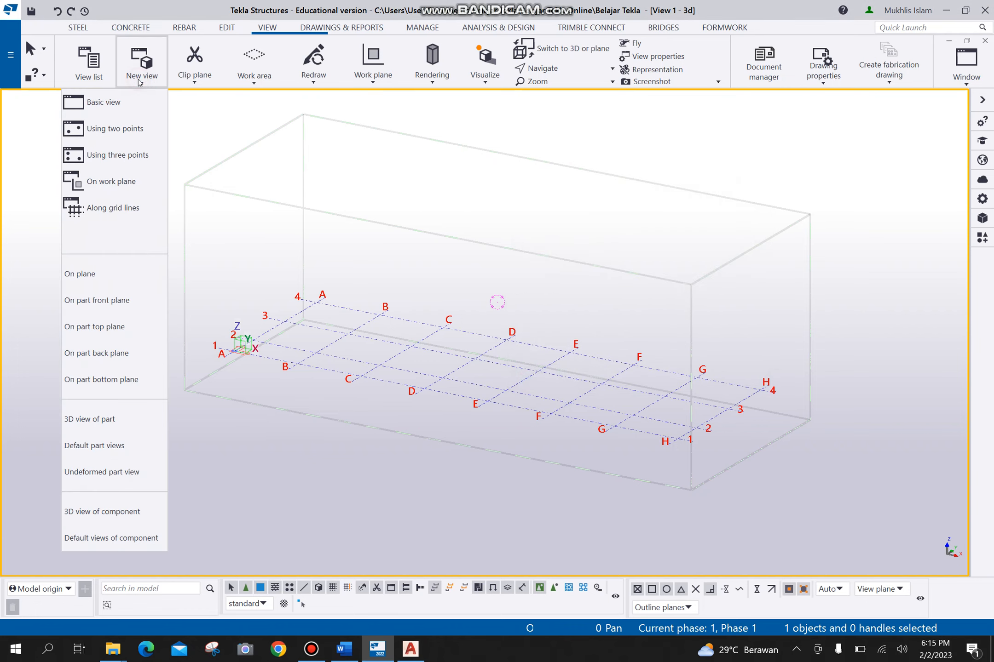
click(130, 212)
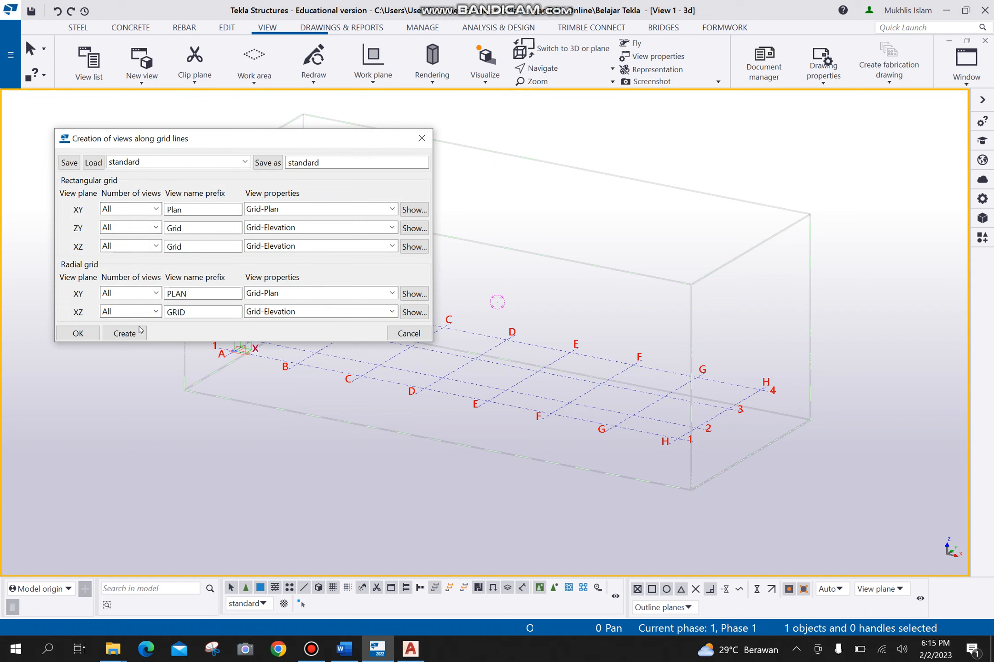
click(134, 334)
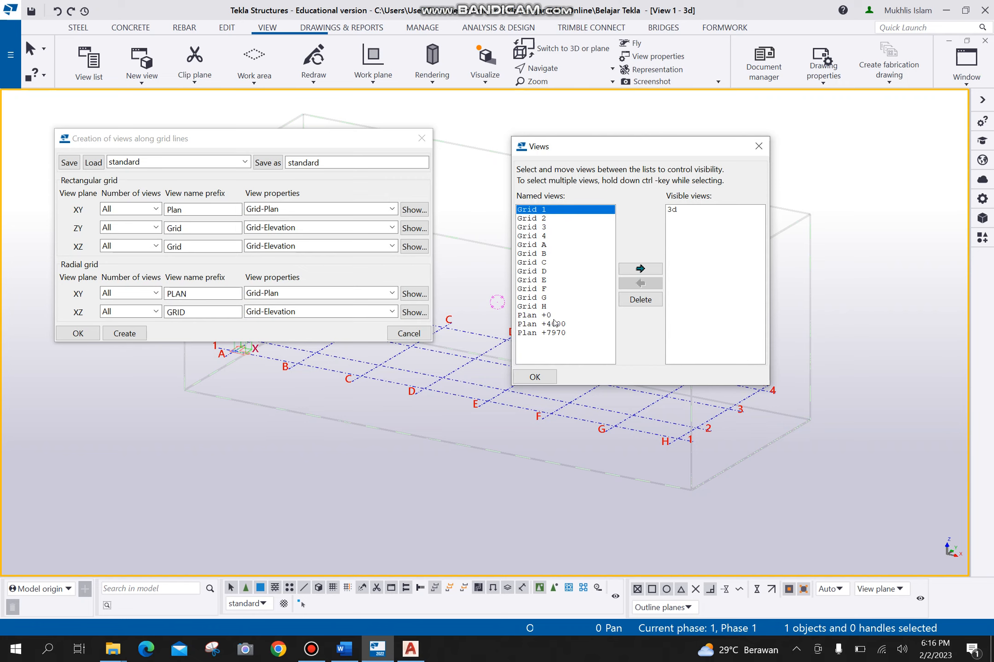
click(534, 377)
click(77, 332)
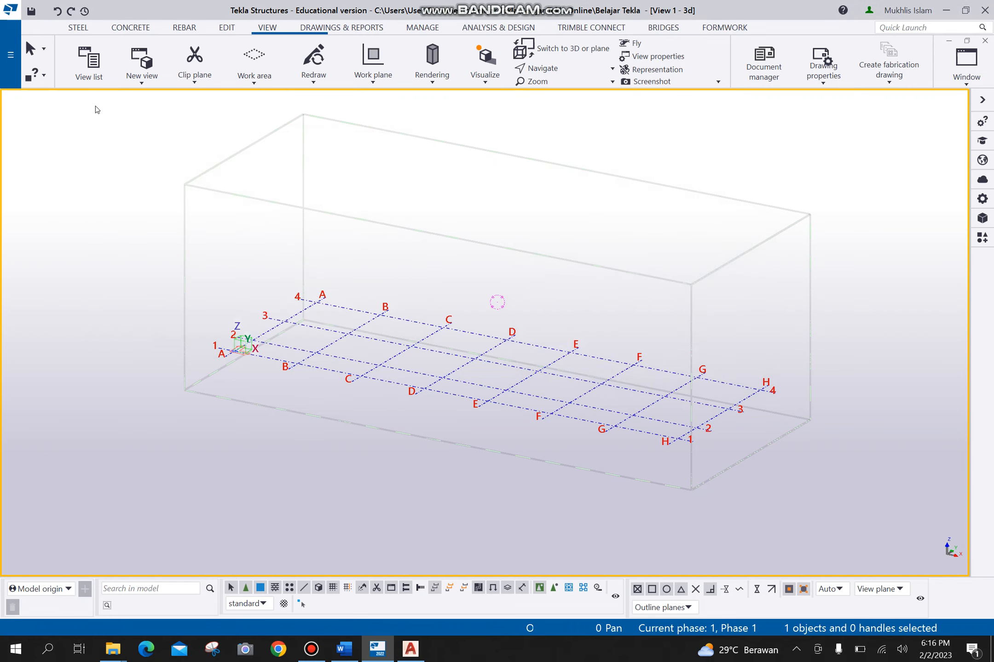
- Display the Grid 1 elevation view and switch from it back to the 3d view
click(87, 69)
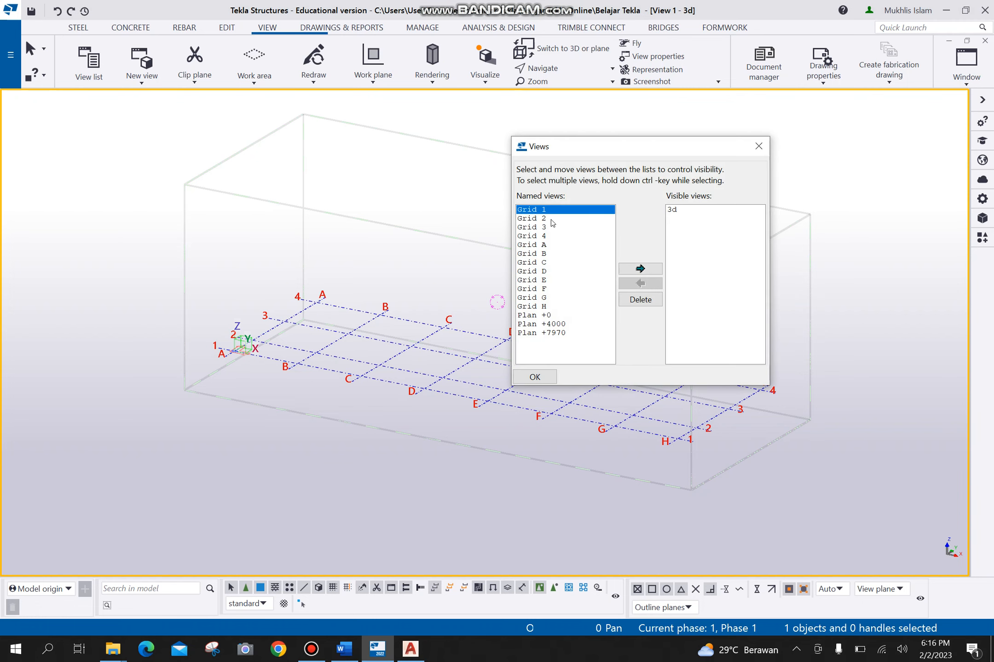
click(640, 269)
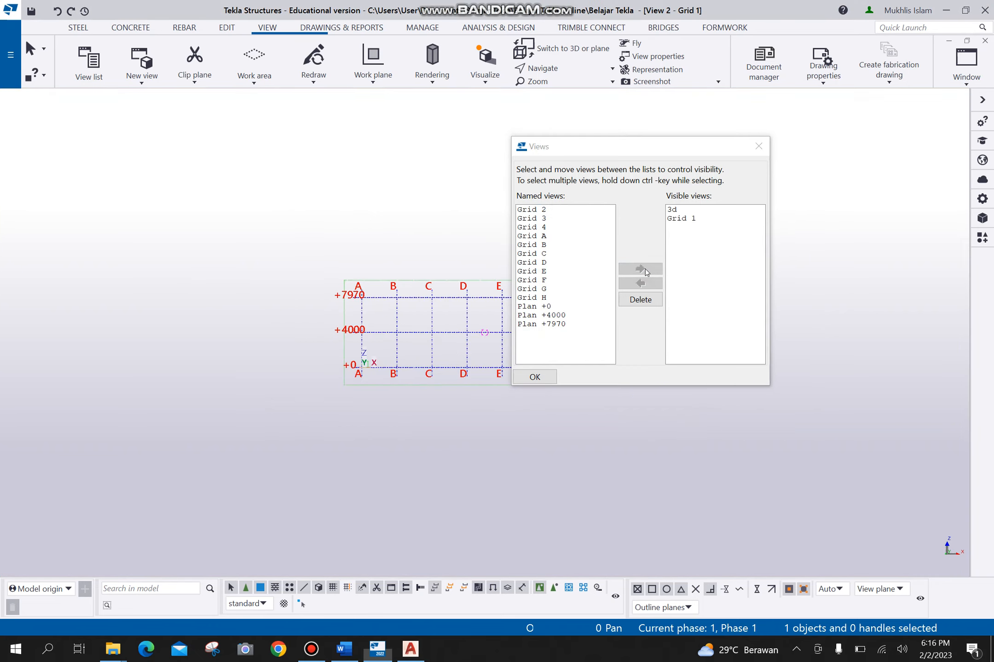
drag(684, 151, 156, 128)
click(163, 197)
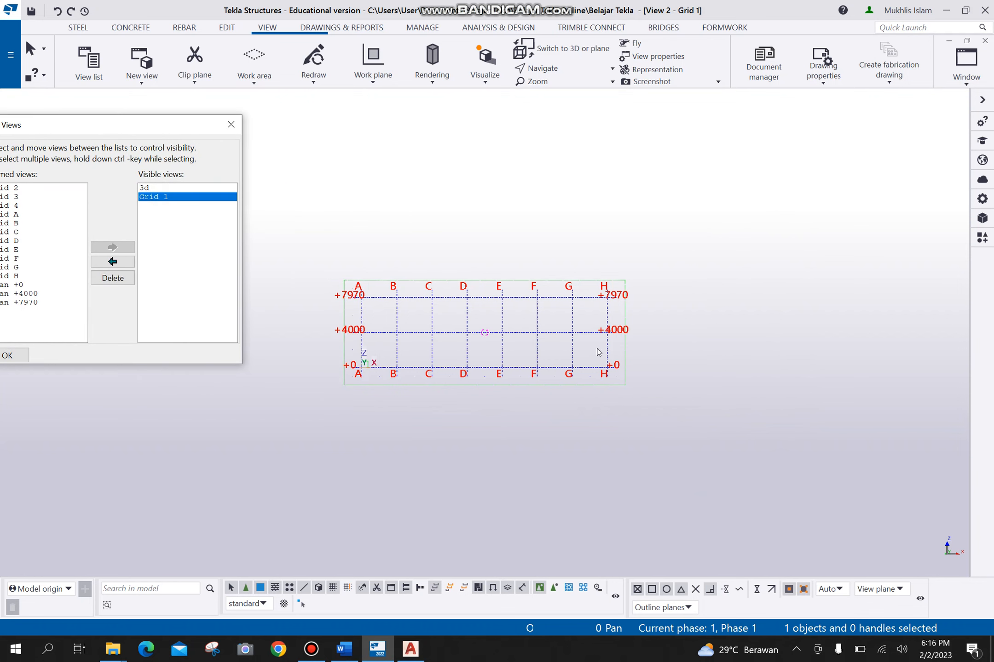
click(149, 188)
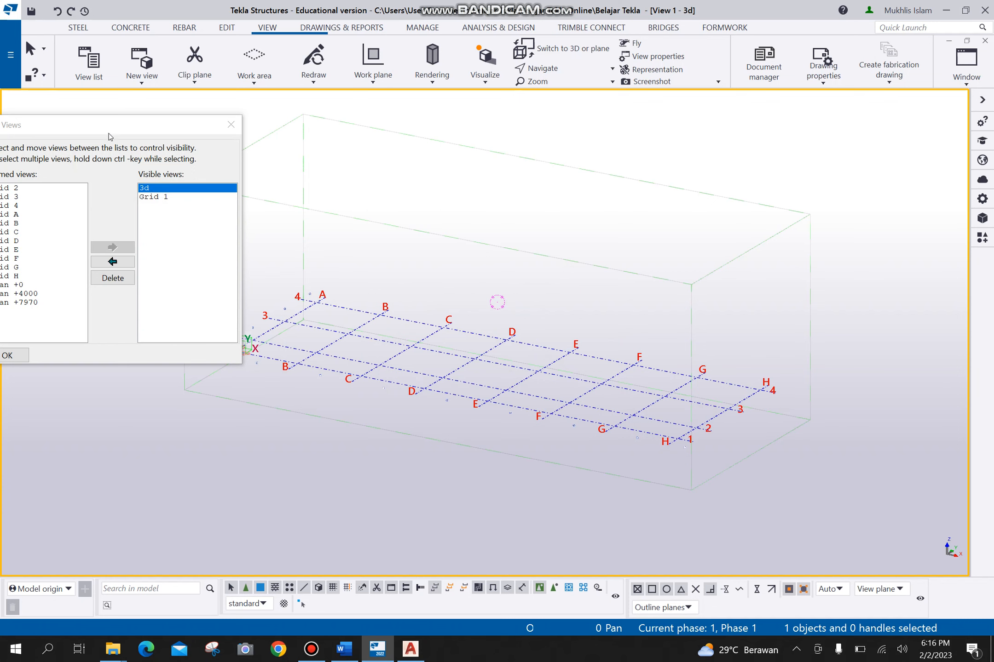
- Display the Plan +0 and Plan +4000 views from the list of named views
drag(108, 136, 496, 21)
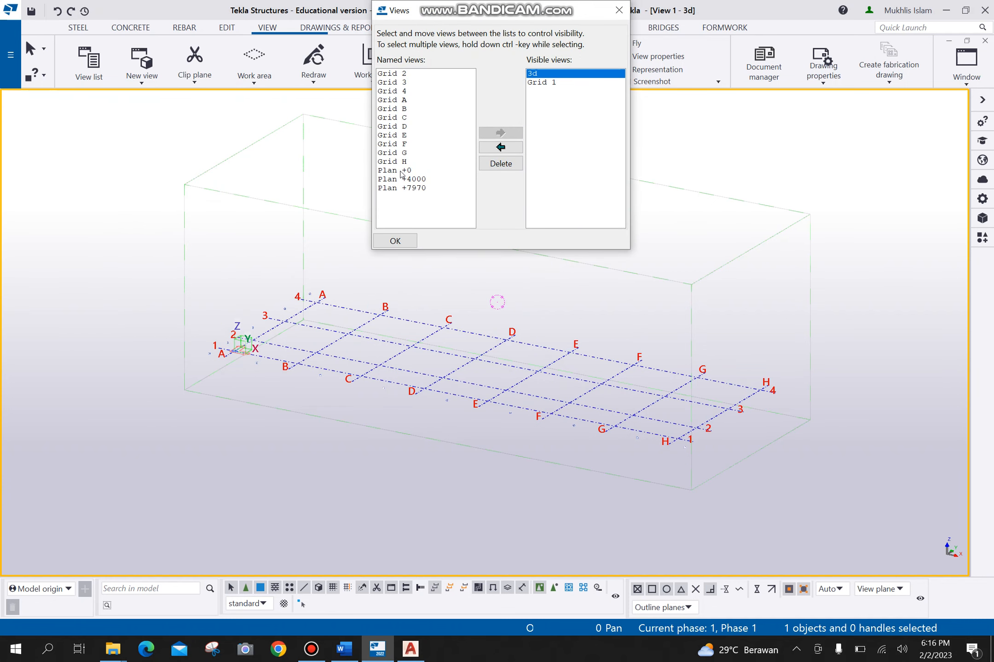
click(401, 170)
click(501, 133)
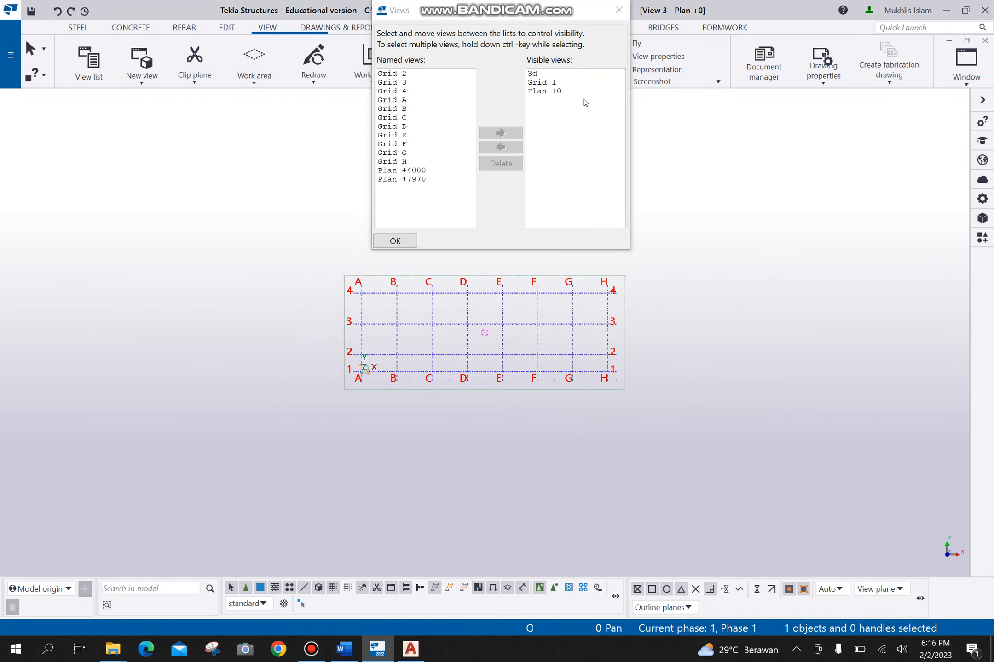
click(567, 92)
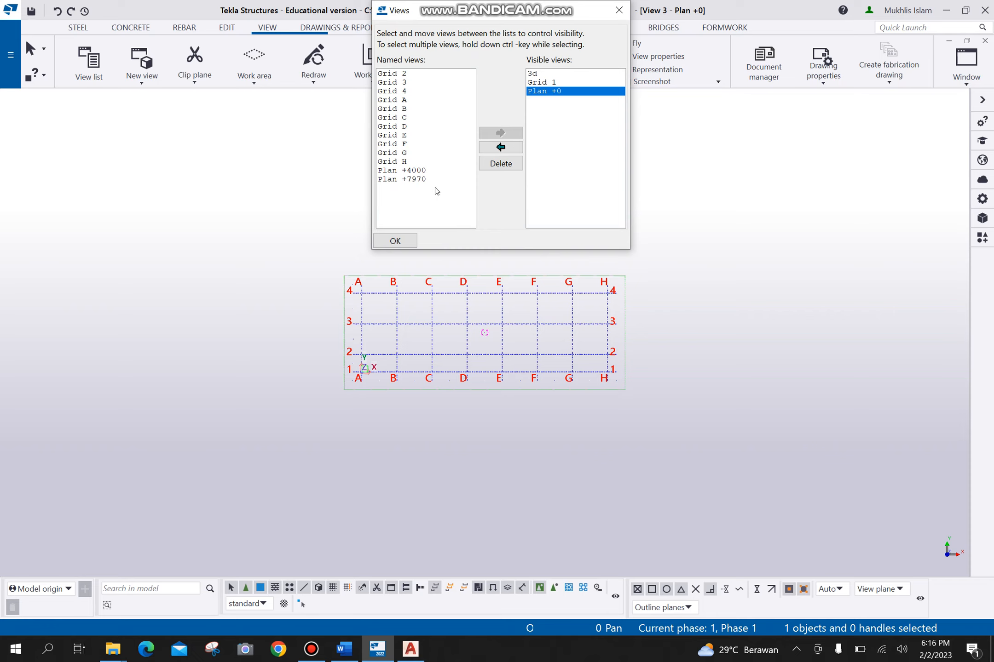
click(431, 172)
click(501, 133)
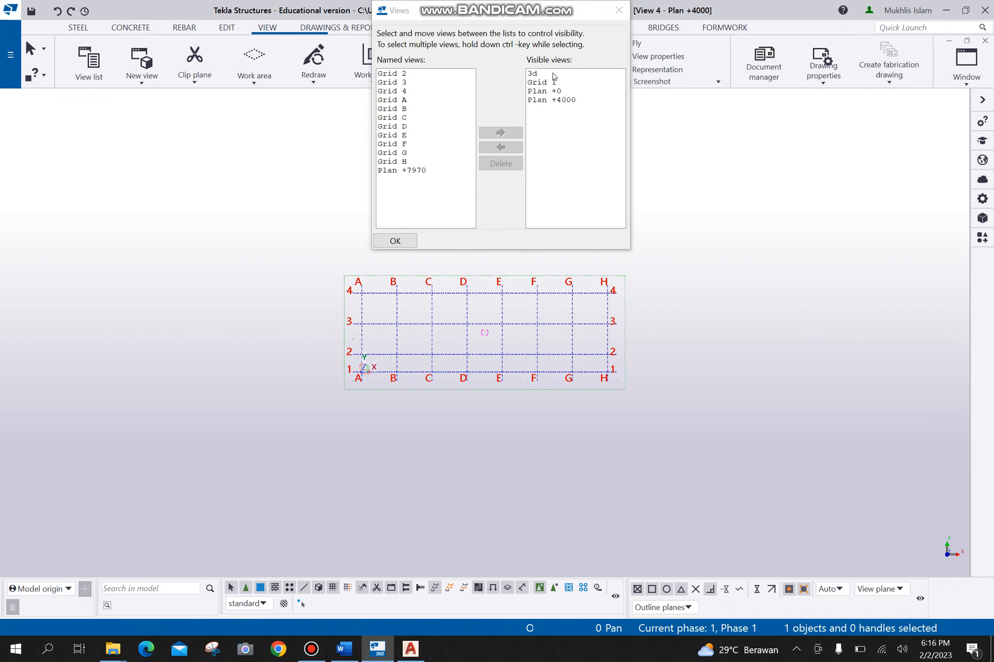
- Hide the Grid 1, Plan +0 and Plan +4000 views and close the view list
click(546, 83)
shift+click(554, 100)
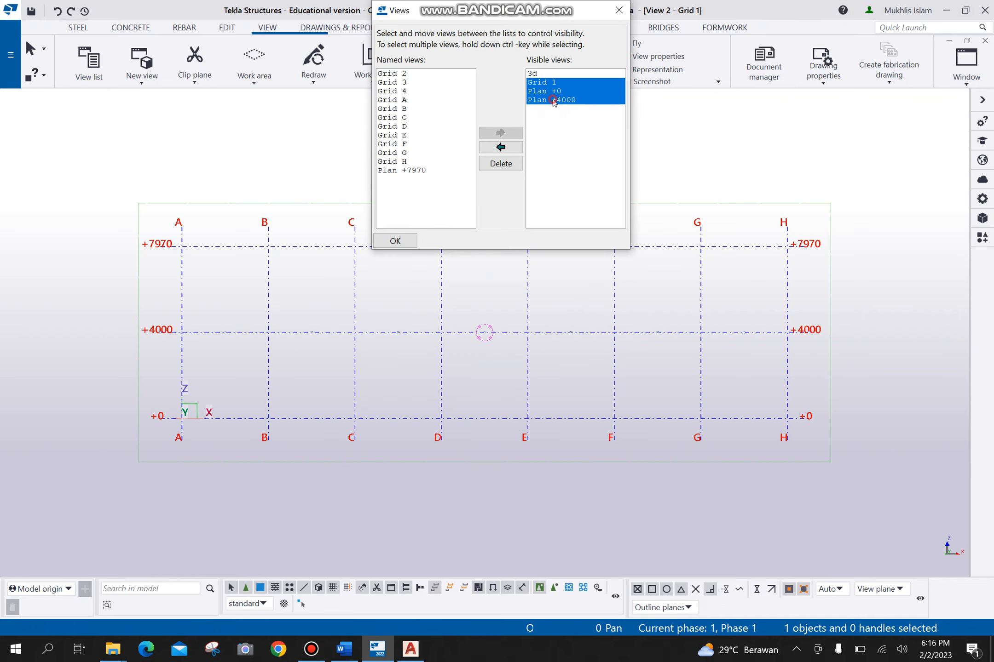
click(500, 147)
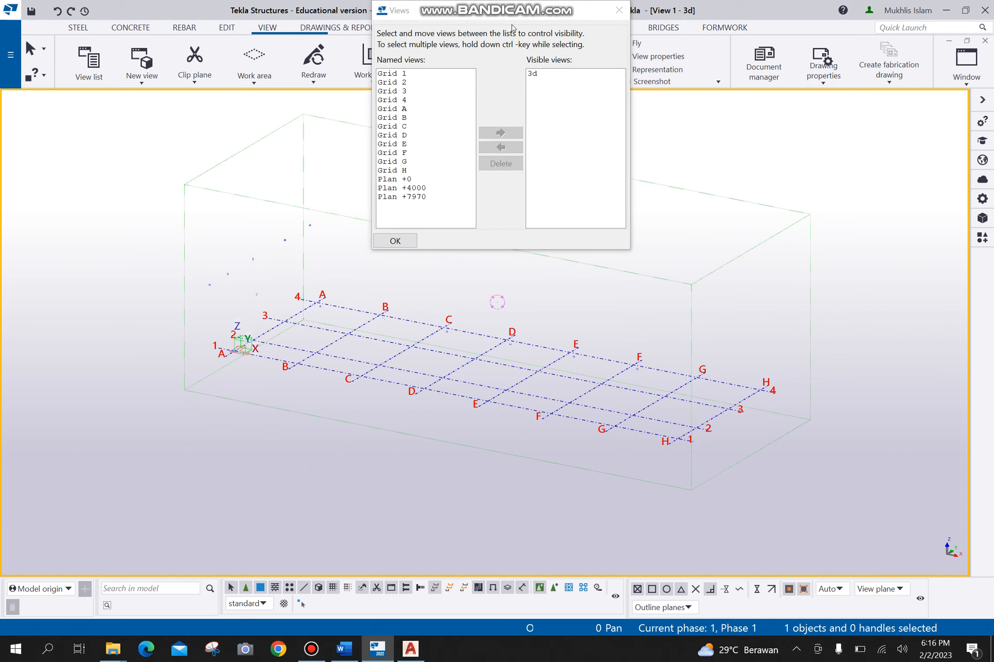
click(619, 10)
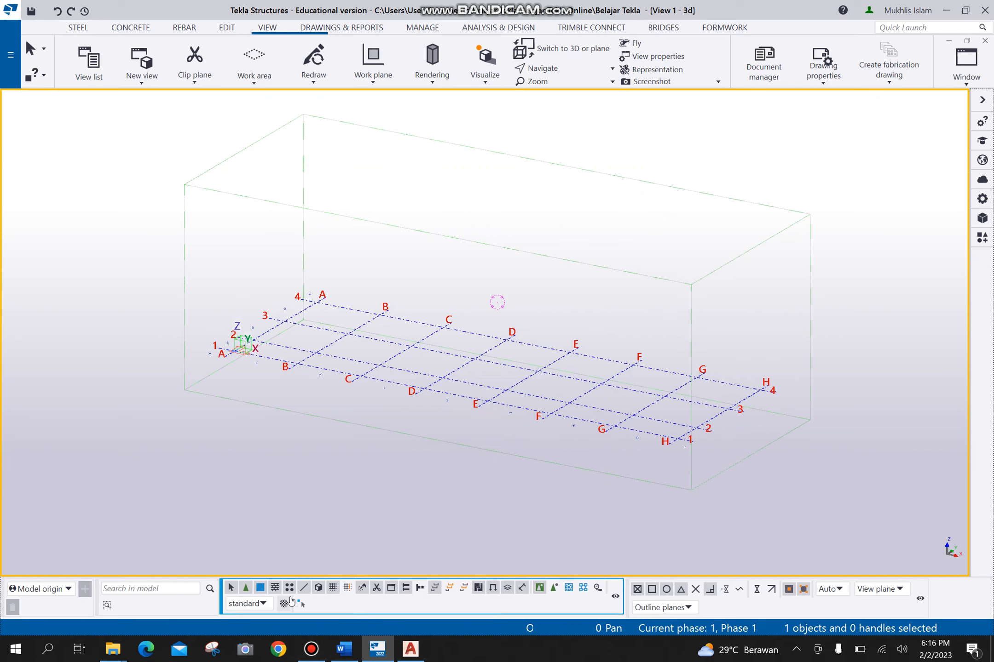
- Switch to AutoCAD and examine the pile cap and pile foundation plan around grid lines A and 1
click(412, 650)
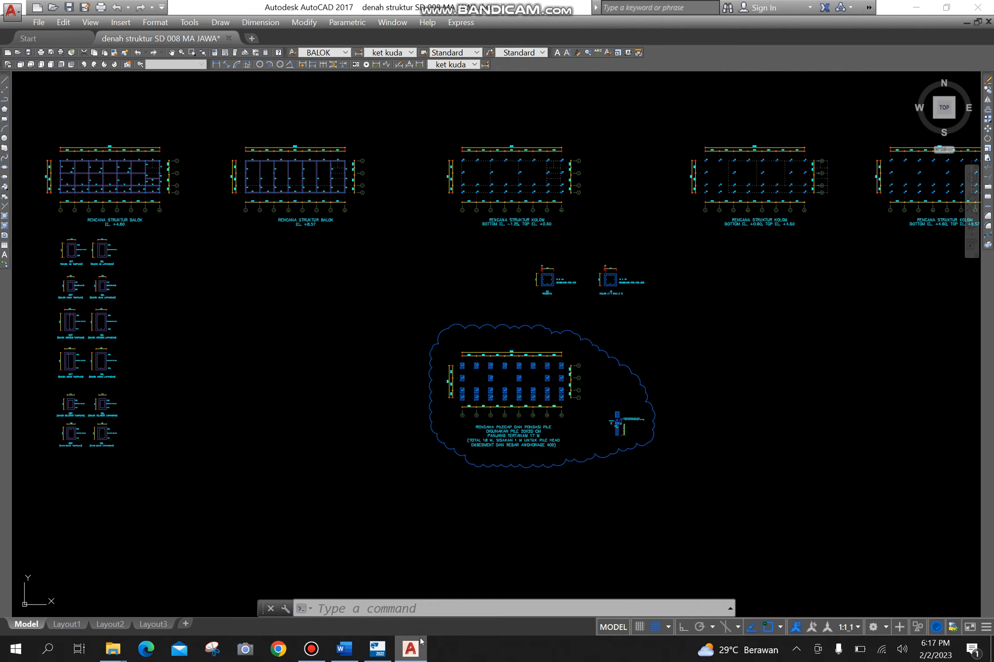
mouse_move(306, 300)
middle_down()
mouse_move(655, 414)
mouse_move(297, 239)
middle_up()
scroll(596, 383, up, 5)
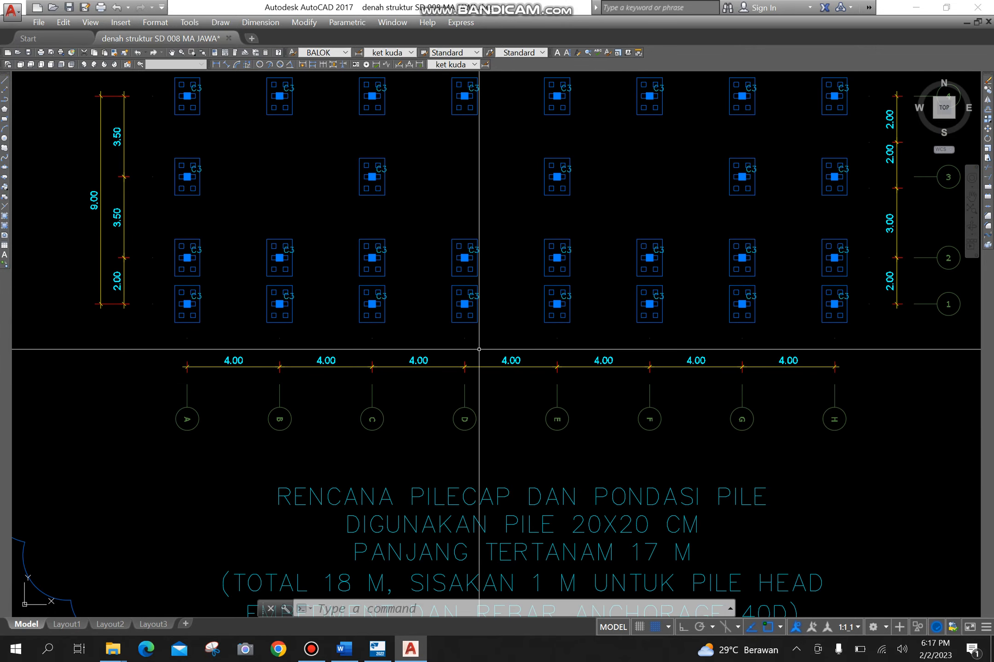
middle_drag(450, 348, 446, 361)
scroll(163, 330, up, 2)
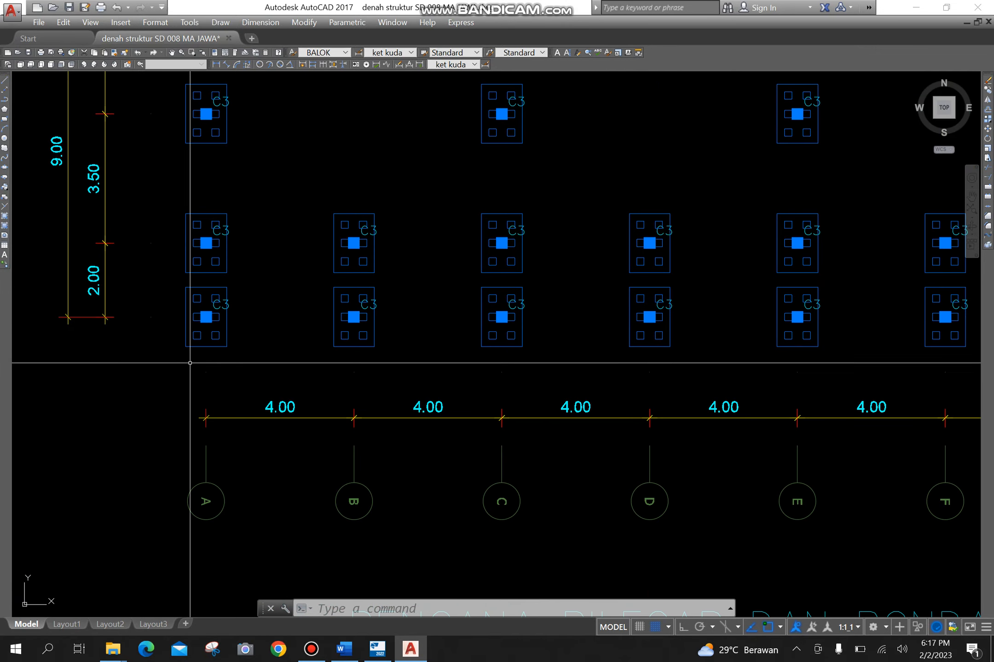
mouse_move(590, 417)
middle_down()
mouse_move(314, 281)
mouse_move(504, 342)
mouse_move(710, 437)
middle_up()
scroll(315, 282, down, 2)
scroll(178, 230, up, 3)
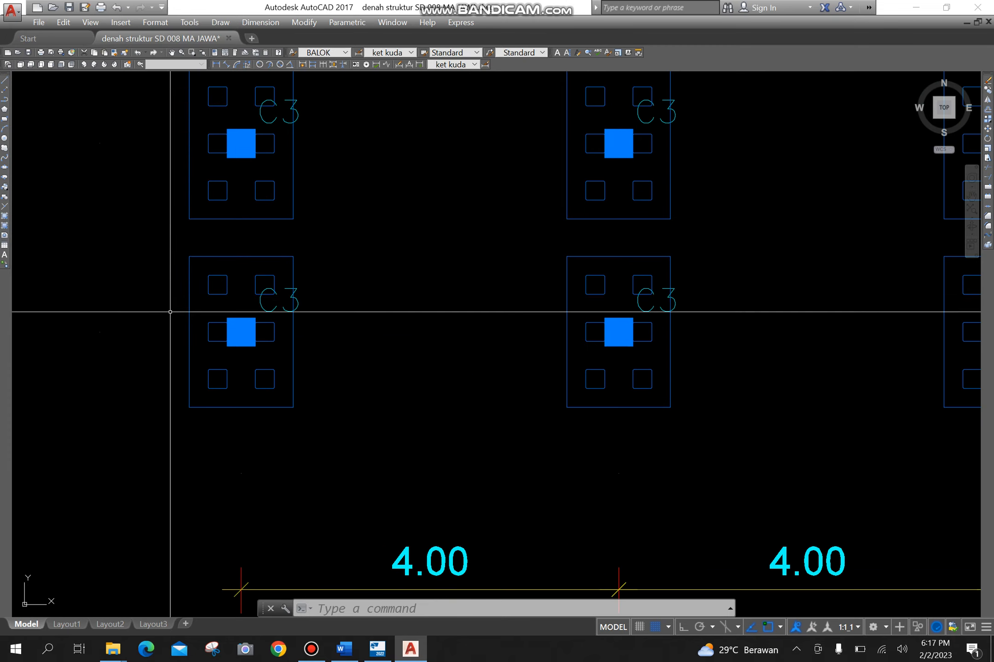
scroll(170, 311, up, 1)
middle_drag(168, 312, 198, 271)
scroll(414, 258, down, 2)
scroll(414, 340, down, 2)
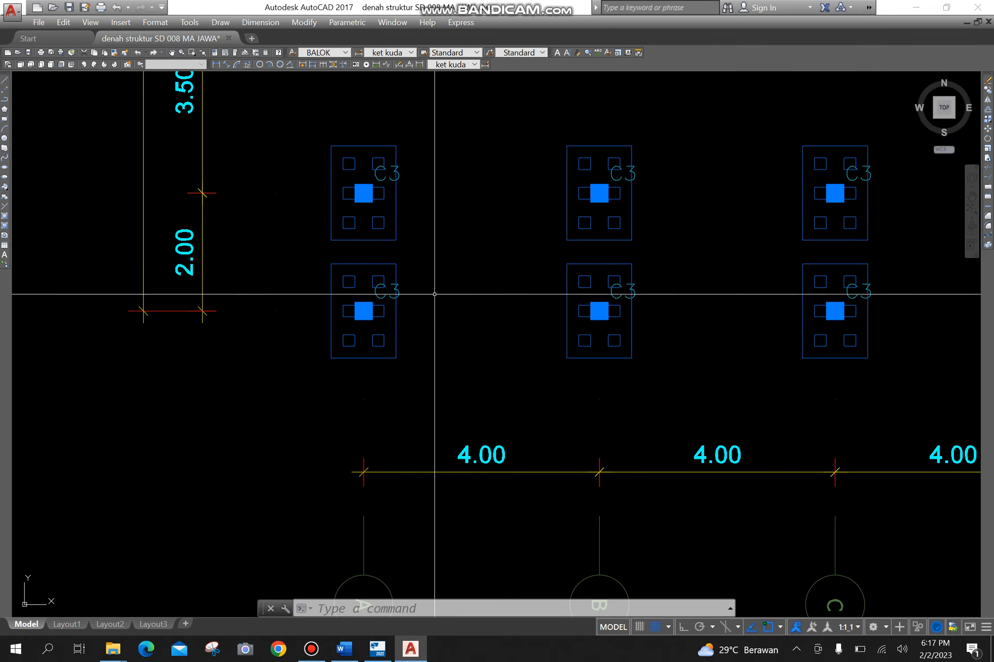
scroll(378, 311, down, 2)
middle_drag(408, 366, 353, 357)
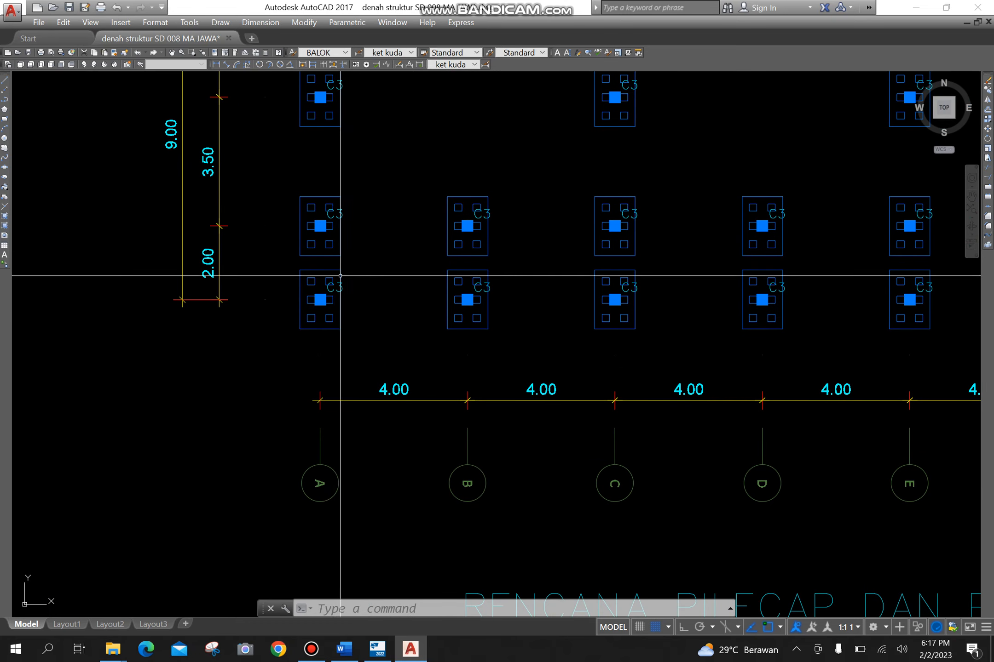
- Add a horizontal linear dimension across the top edge of the pile cap at grid A-1
click(261, 23)
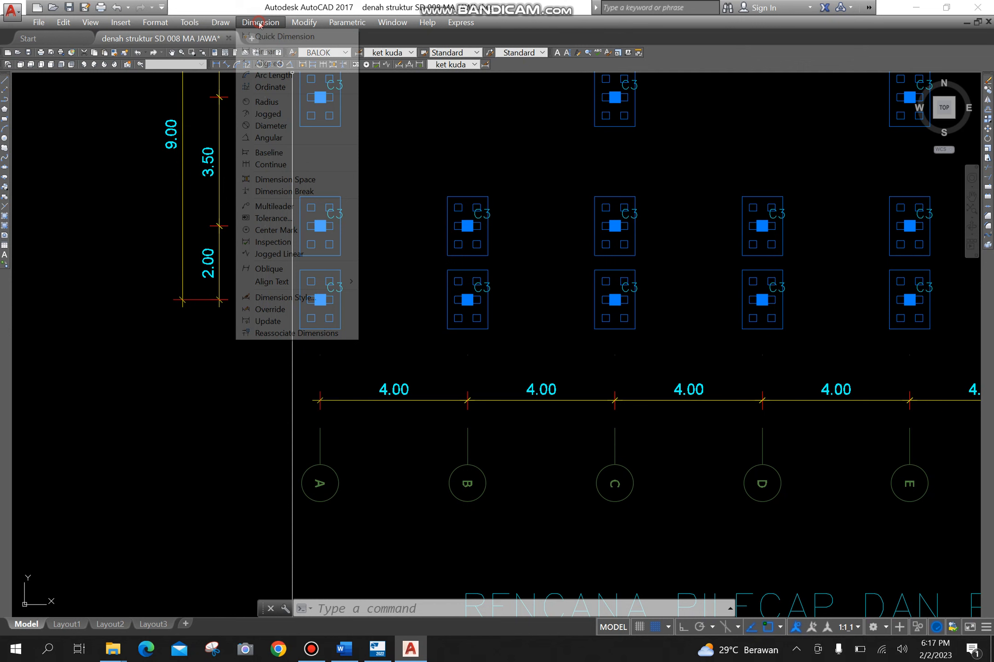
click(264, 53)
scroll(313, 250, up, 4)
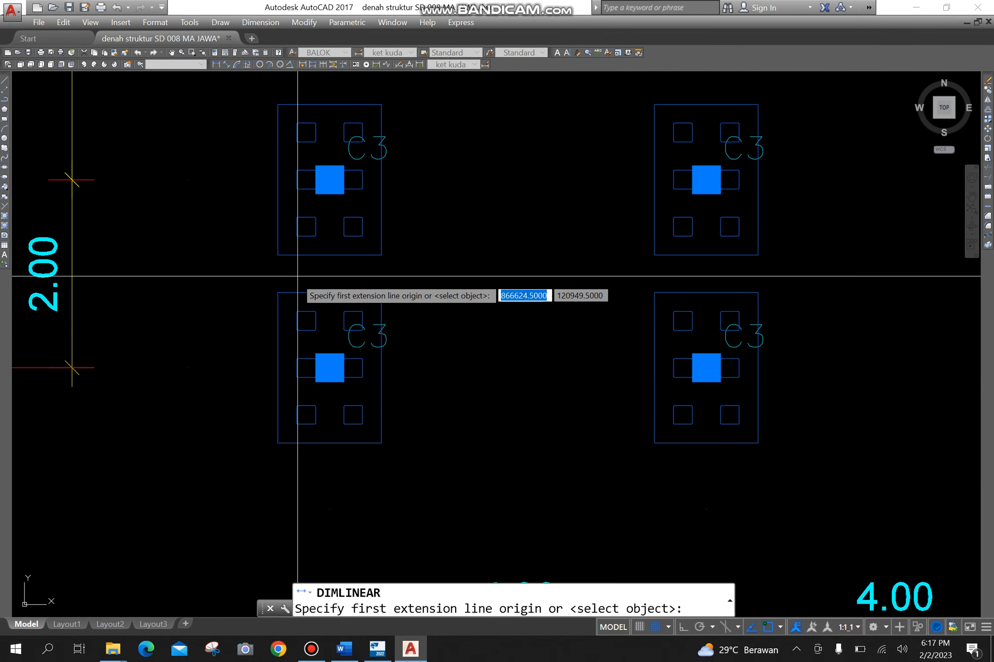
click(278, 293)
click(381, 293)
click(332, 284)
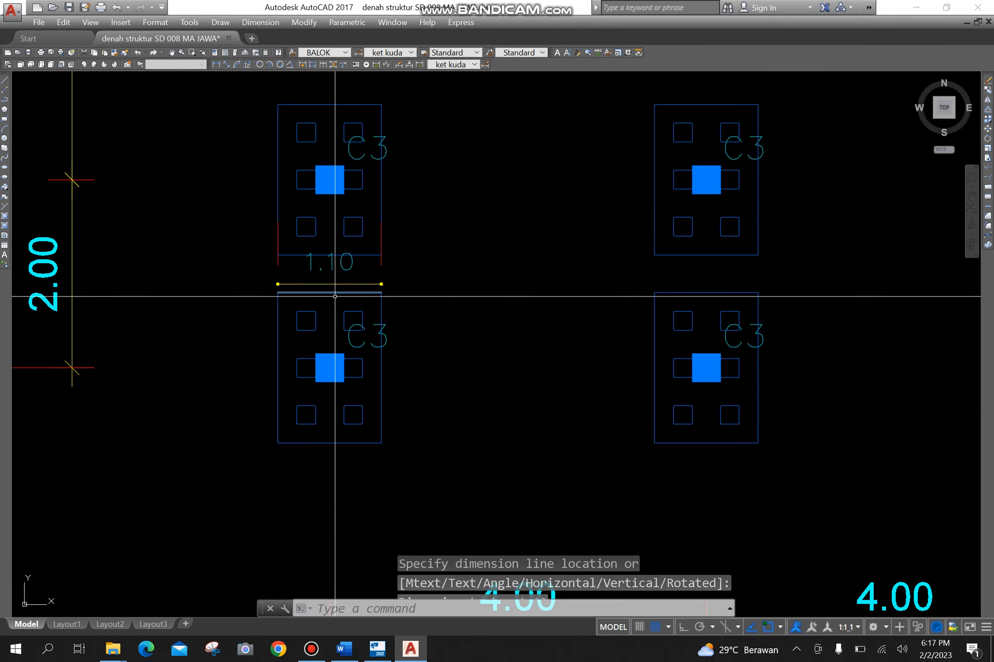
- Add a vertical linear dimension along the outer side of the pile cap at grid A-1
key(Return)
click(278, 292)
click(278, 443)
click(241, 368)
- Match both new pile cap dimensions to the 4.00 grid dimension between A and B, and switch back to Tekla Structures
scroll(313, 161, down, 2)
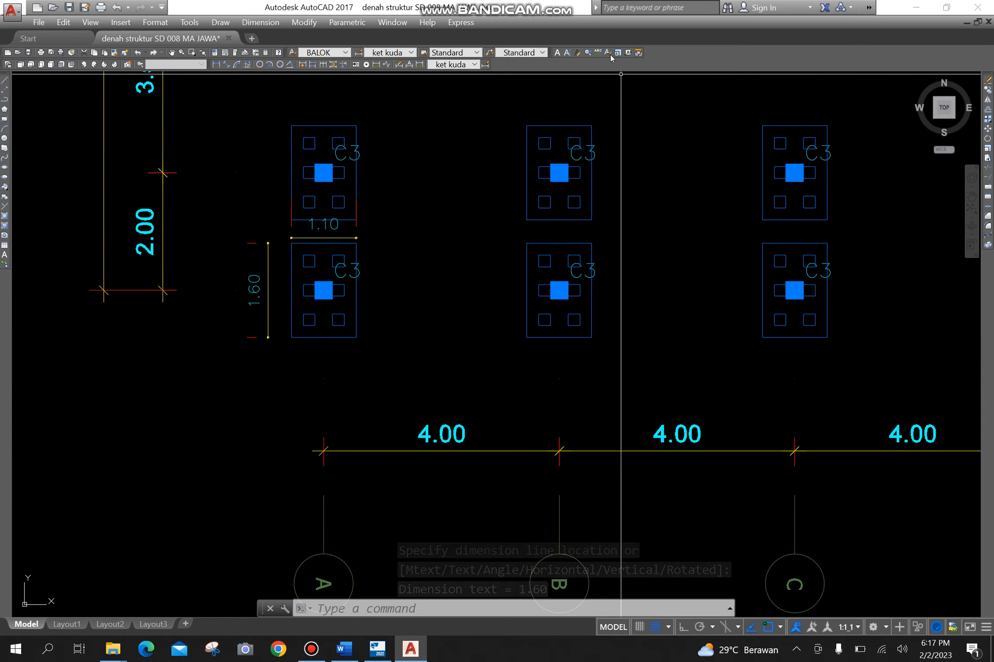
text(ma)
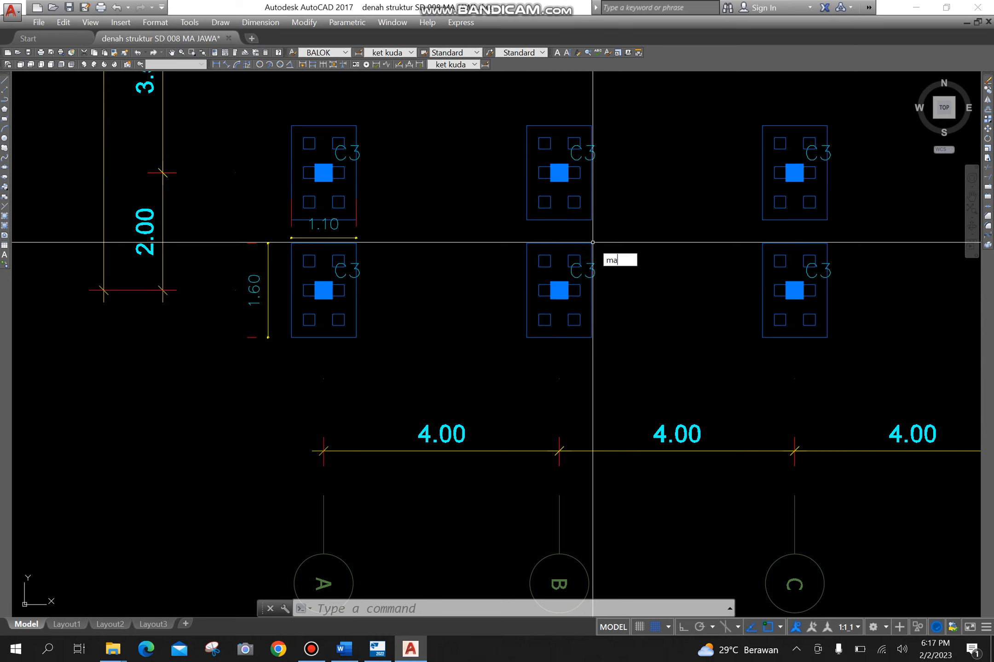
text(tch)
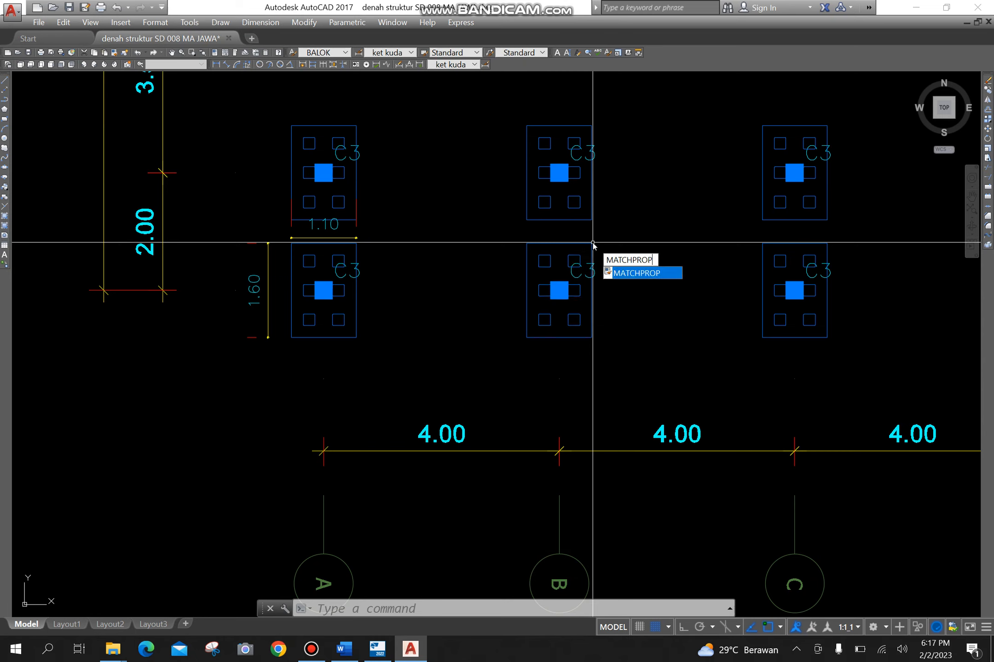
key(Return)
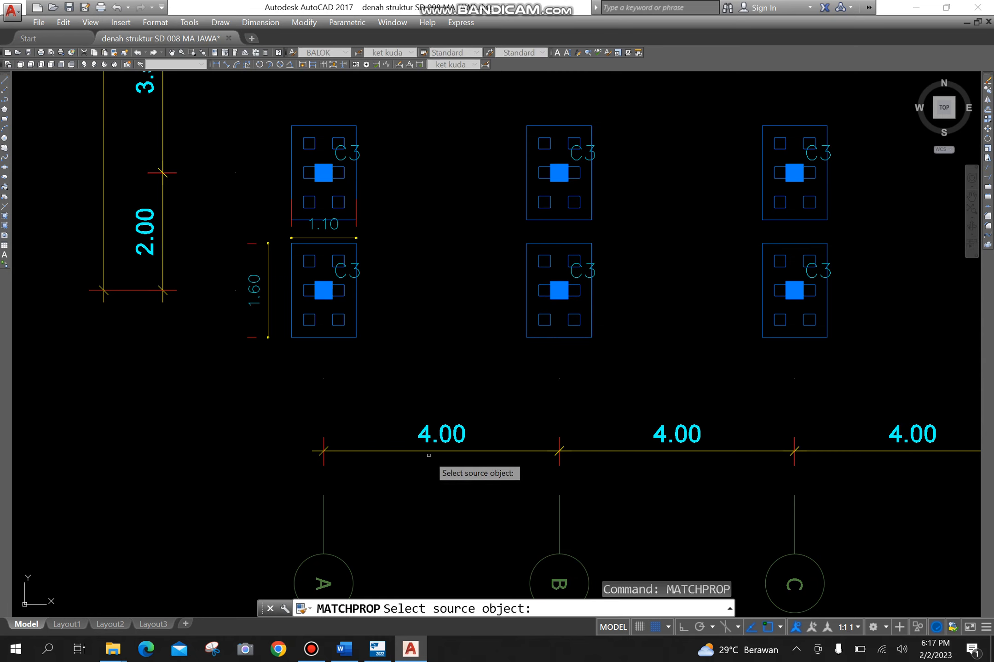
click(430, 451)
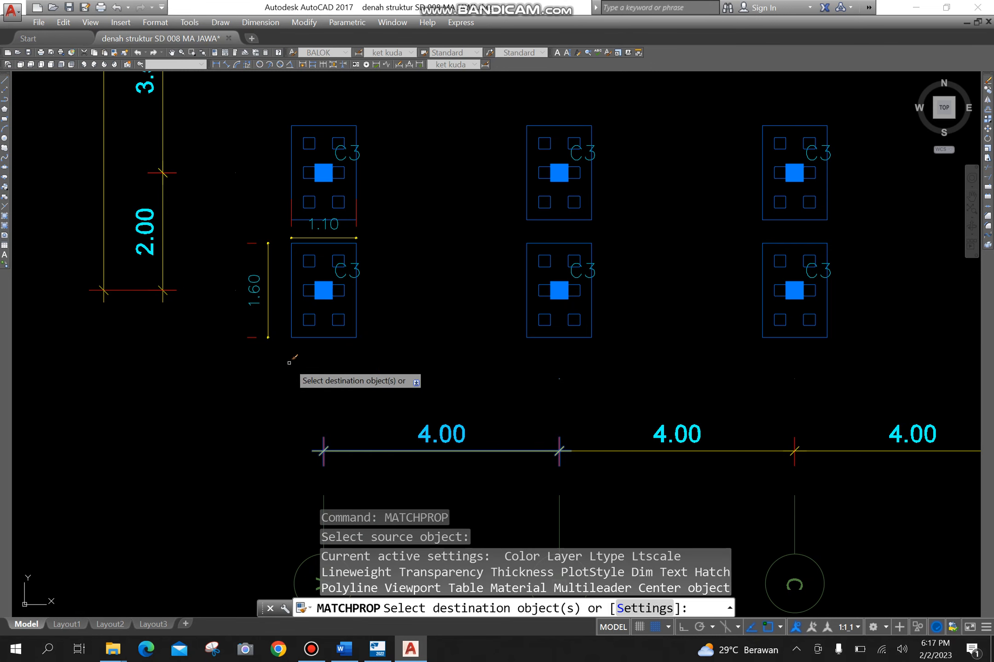
click(268, 323)
click(344, 238)
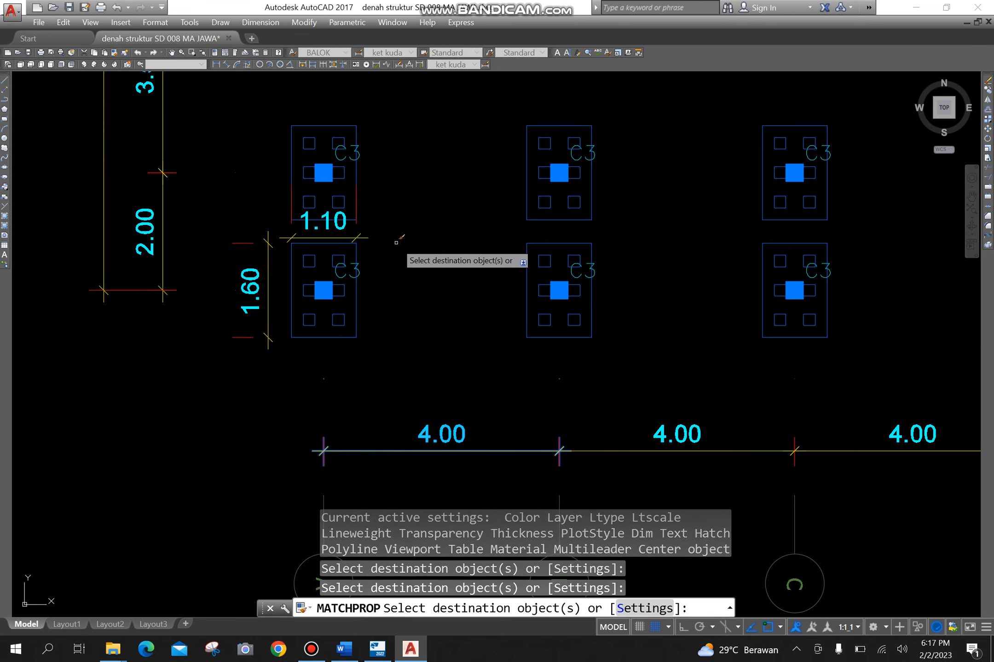
key(Return)
scroll(409, 271, down, 4)
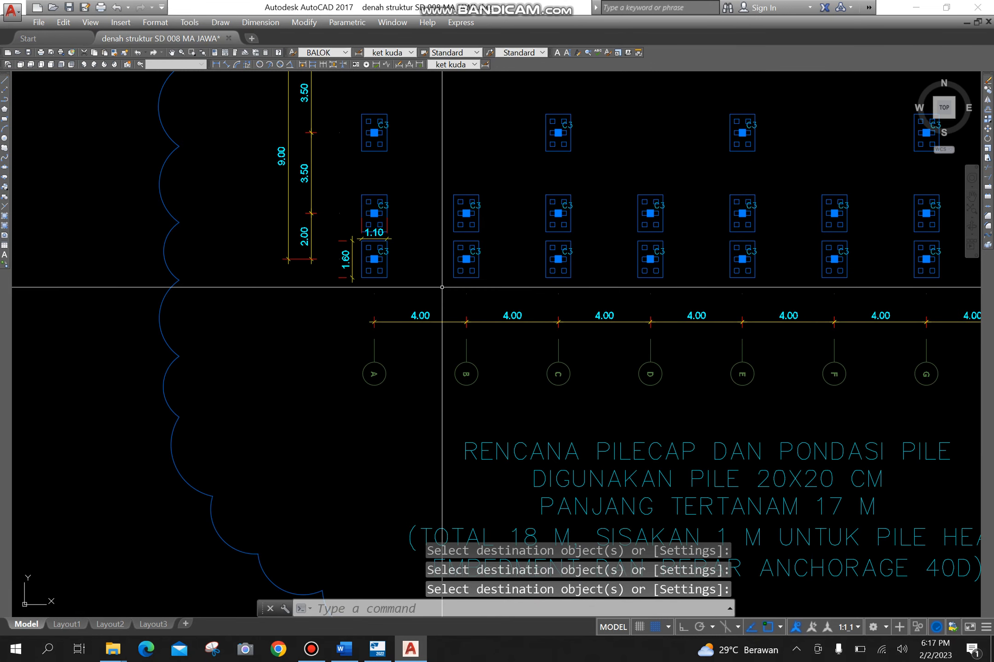
key(alt+Tab)
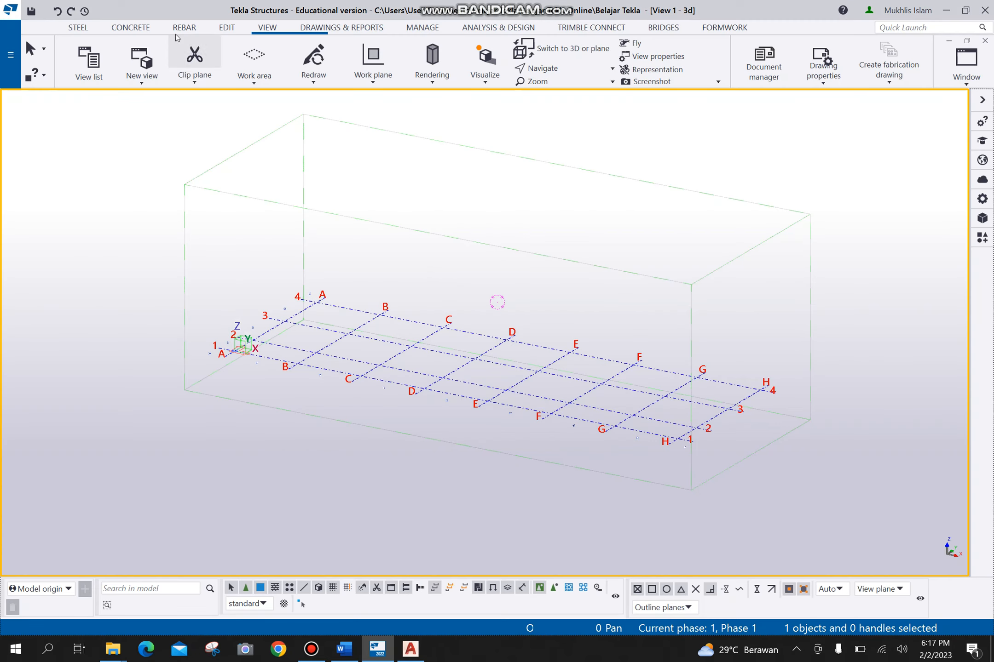
- Start a concrete pad footing and open its properties for editing
click(128, 29)
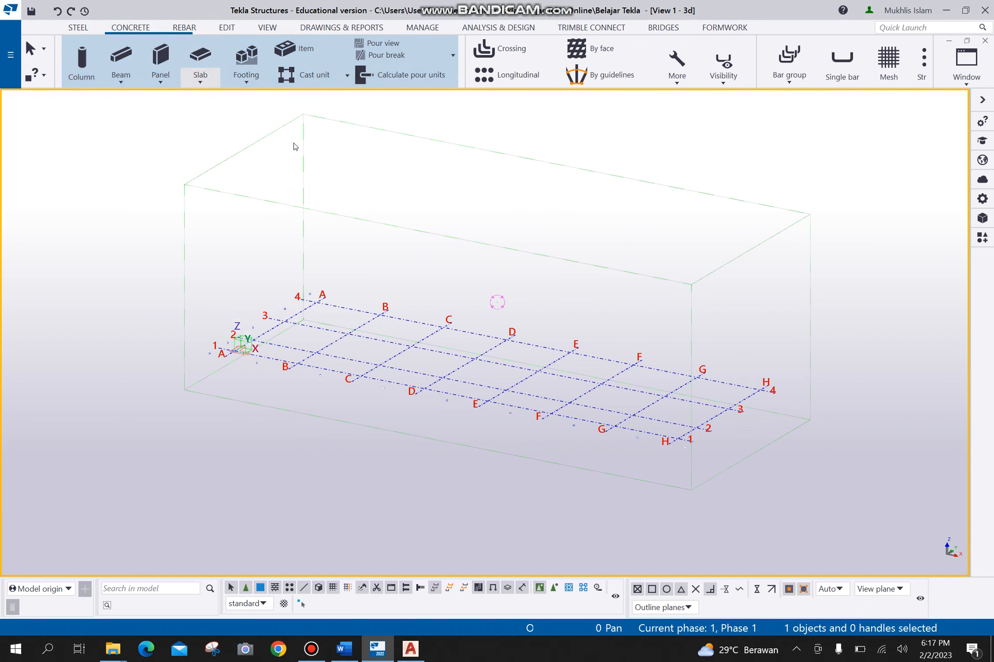
click(240, 60)
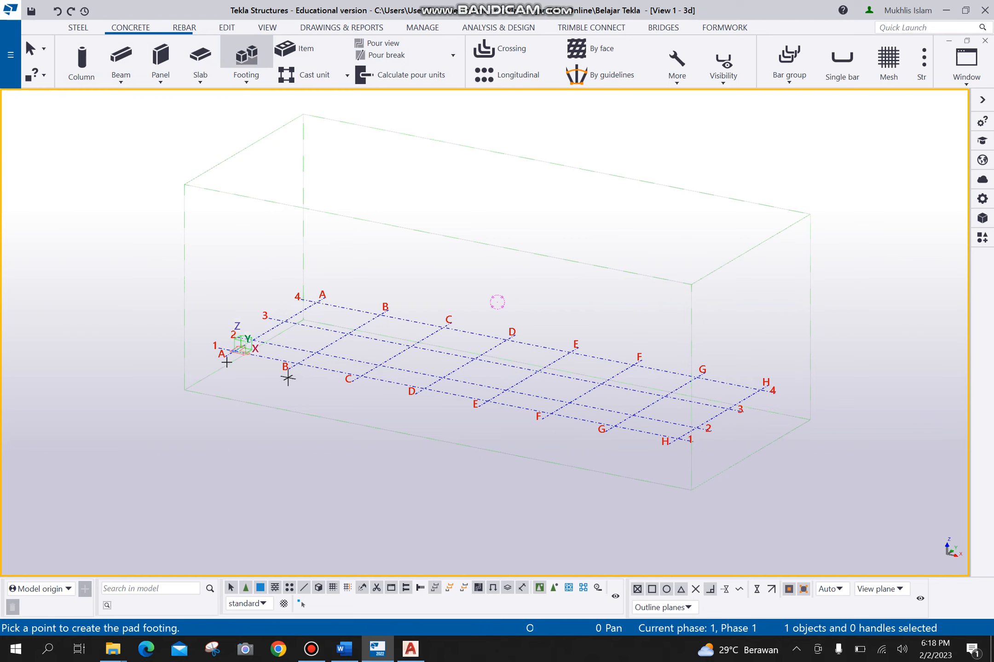
double_click(245, 58)
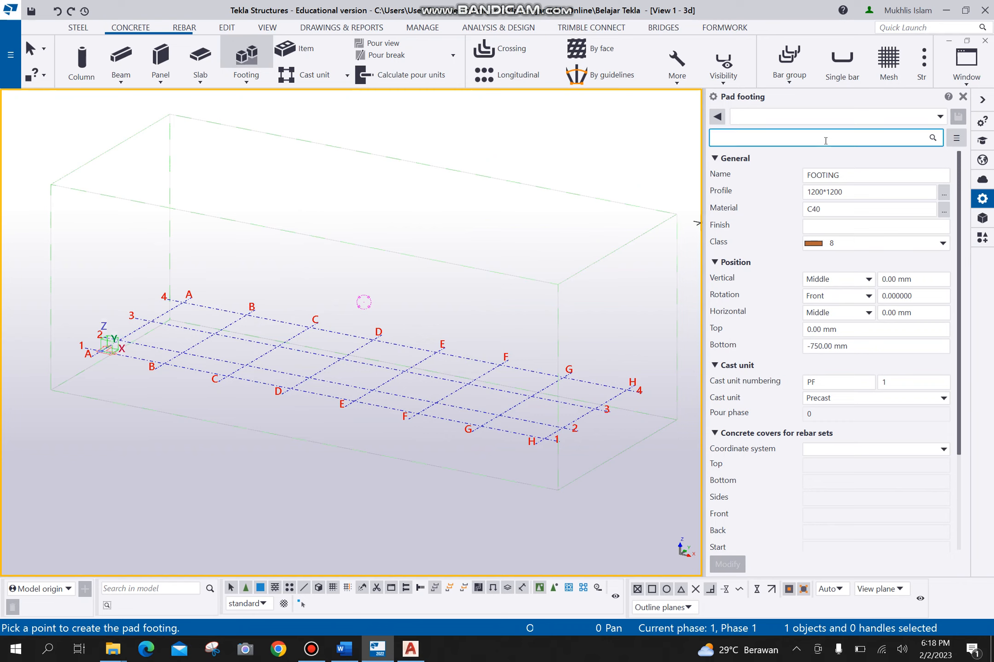
click(850, 175)
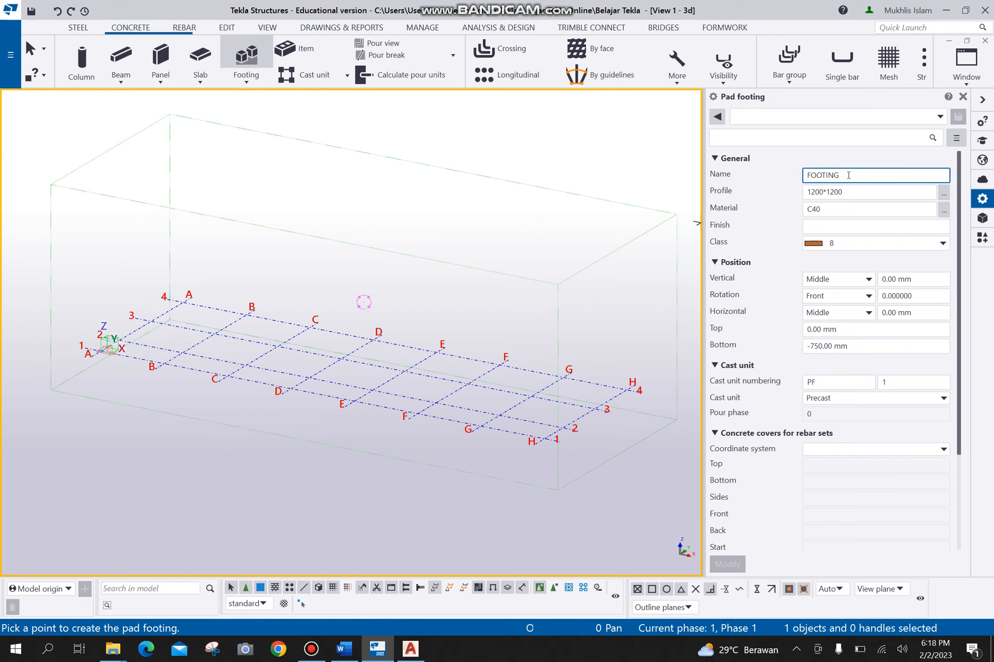
drag(848, 175, 780, 175)
- Check the pile cap dimensions in AutoCAD and set the pad footing's profile to 1600*1100 in Tekla Structures
click(855, 192)
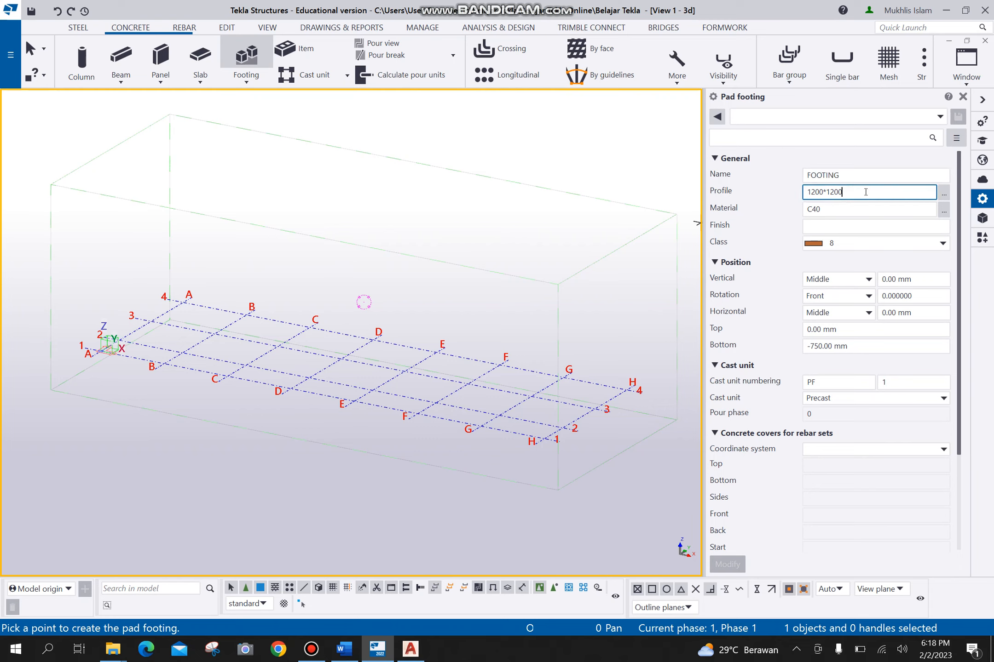
click(408, 650)
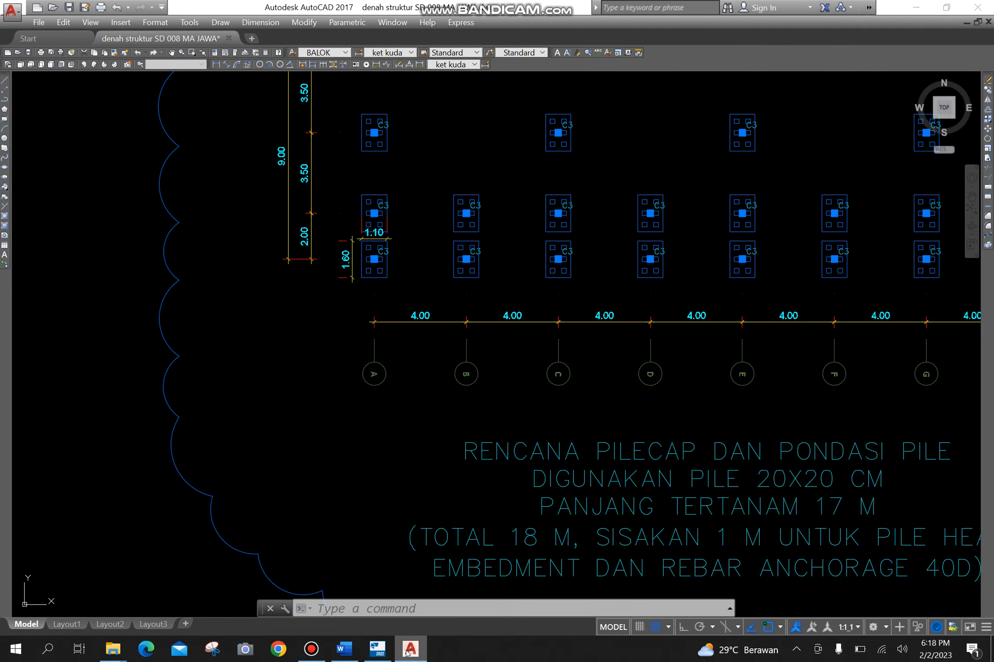
click(408, 650)
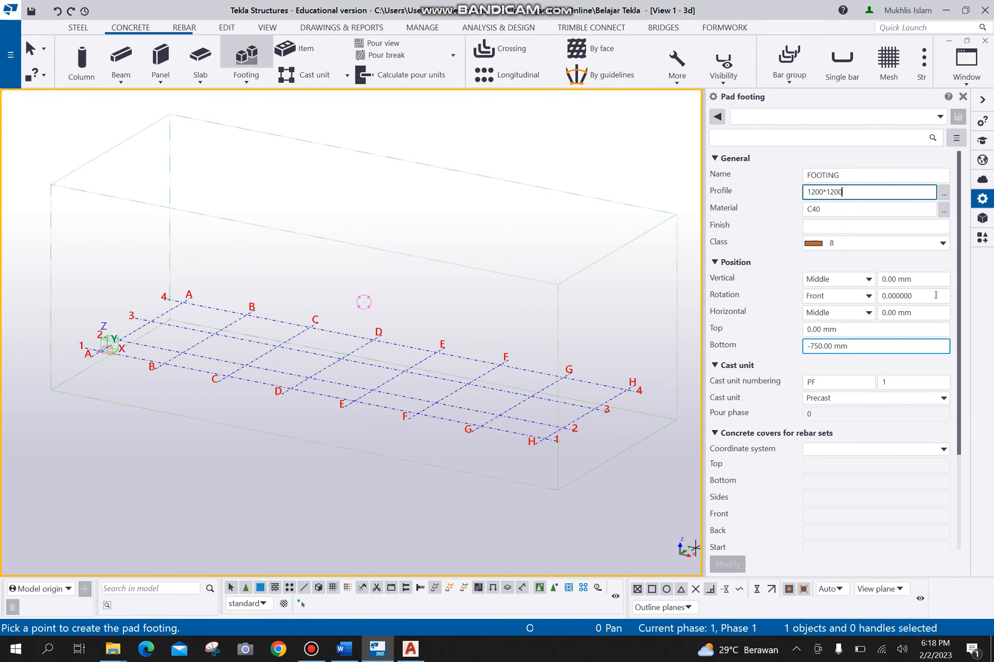
double_click(872, 190)
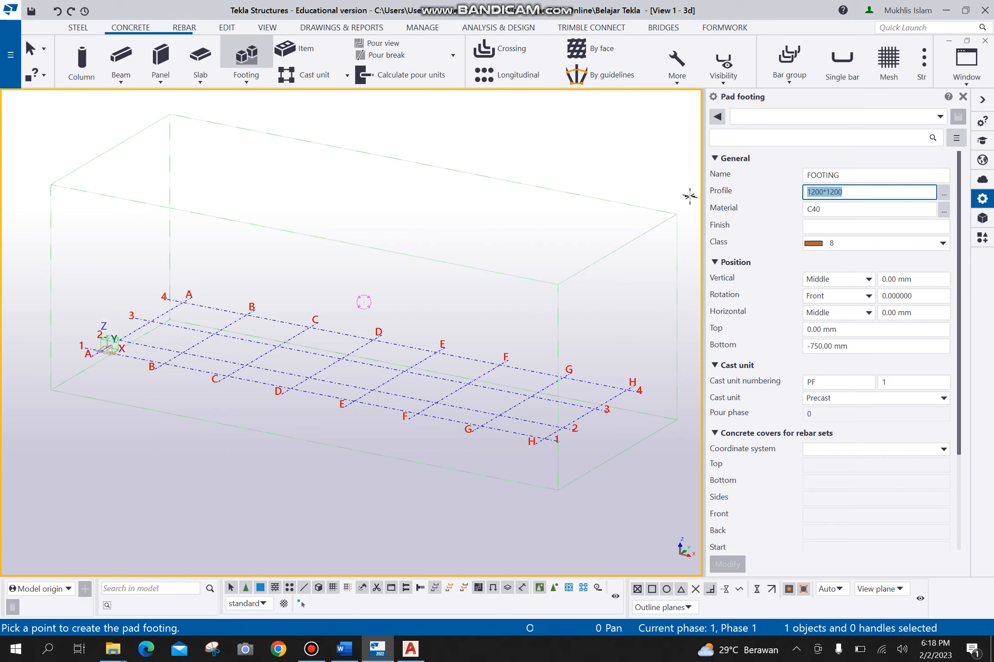
text(1600)
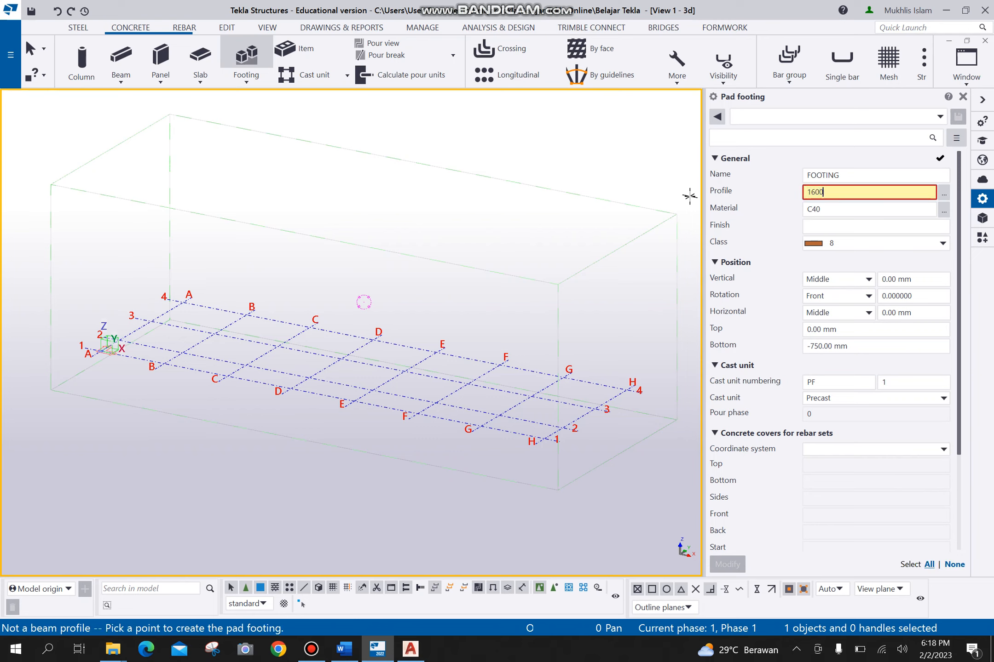
text(*)
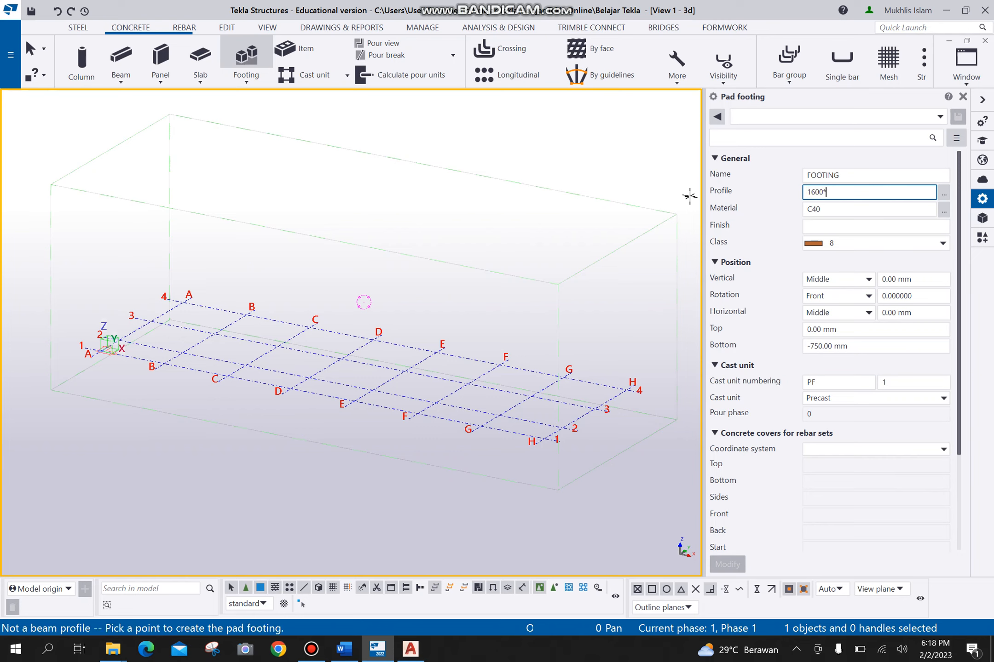
text(1100)
- Check the concrete grades for the pad footing, keep C40, and set its class to 5
click(820, 208)
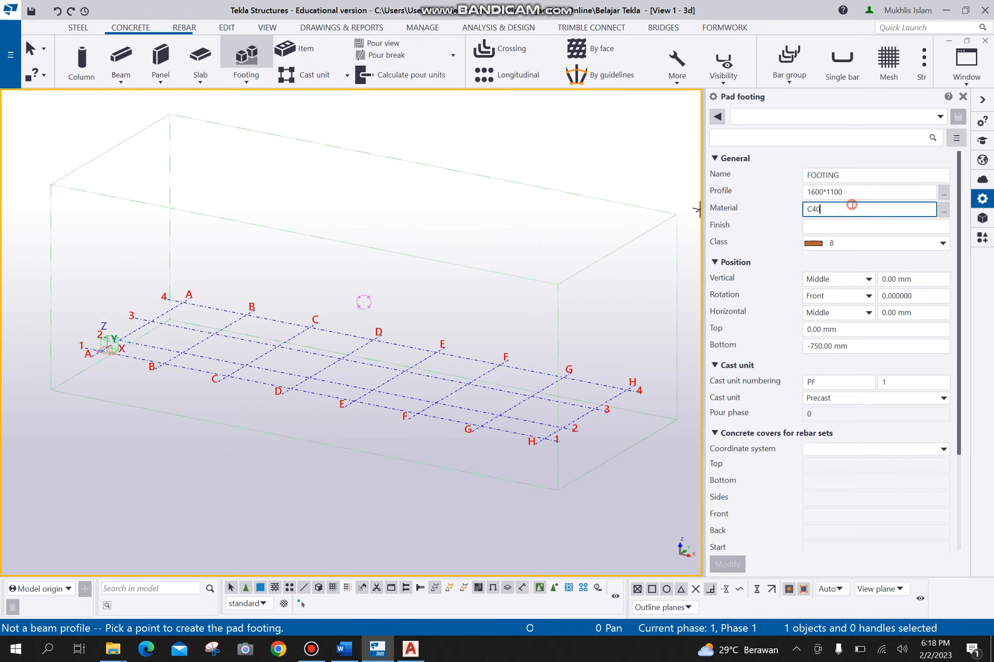
click(943, 210)
scroll(110, 209, up, 1)
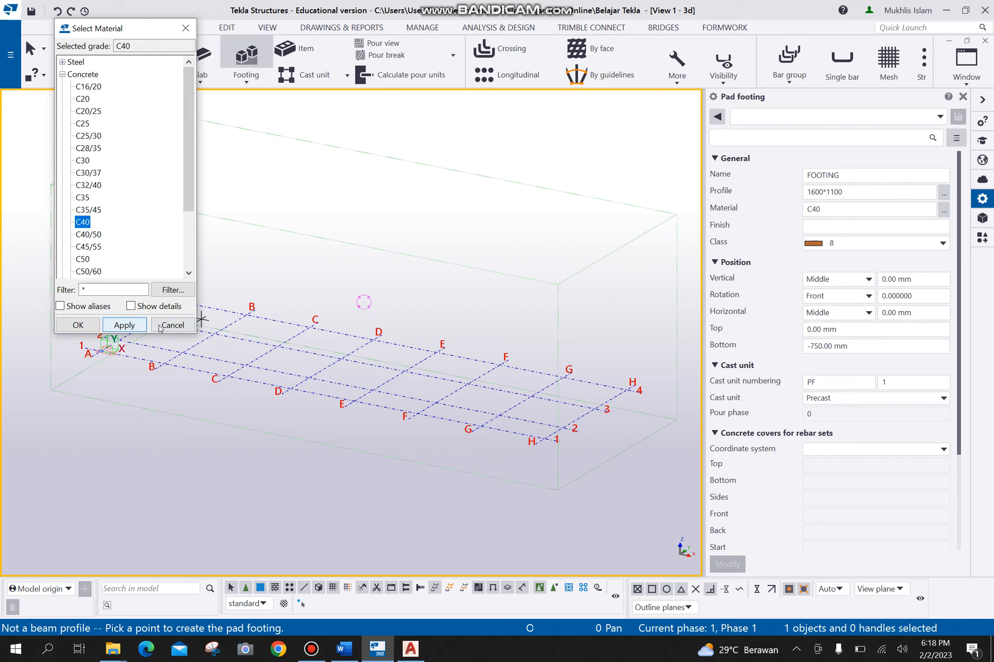
click(173, 325)
click(854, 227)
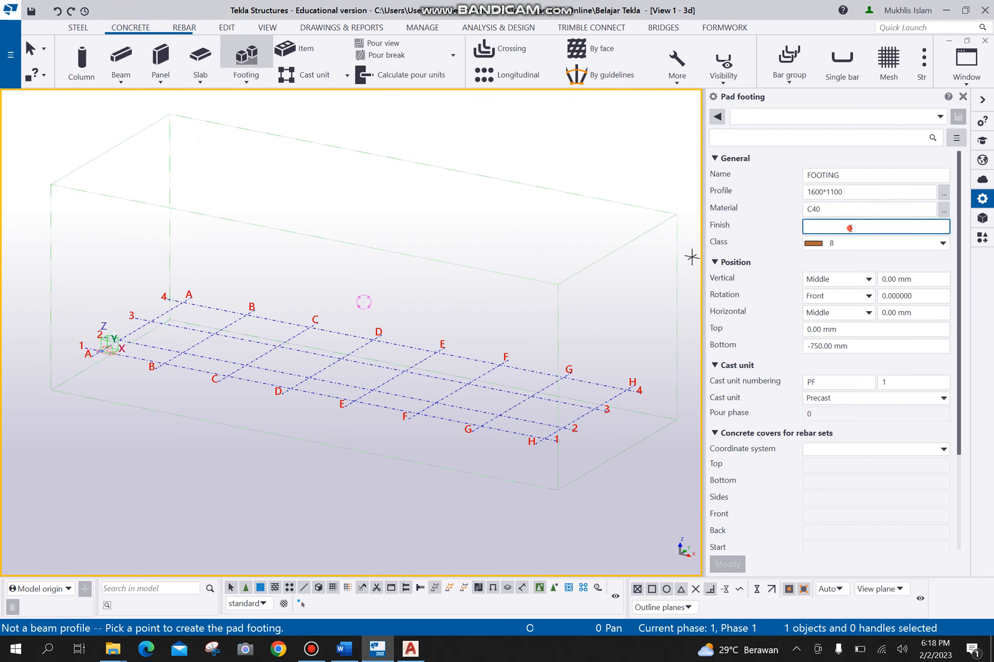
click(942, 241)
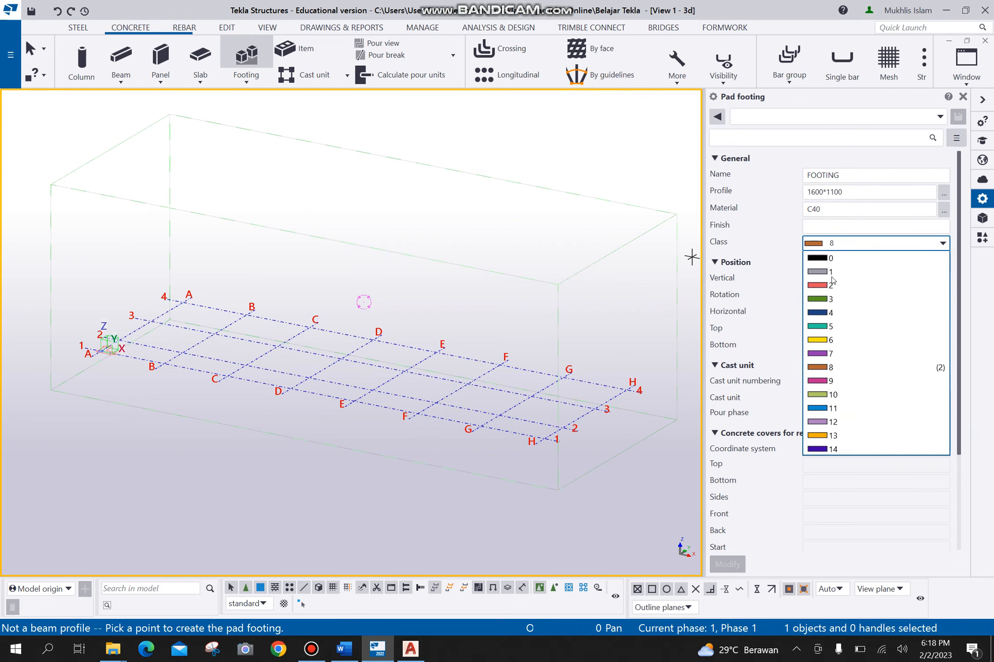
click(830, 326)
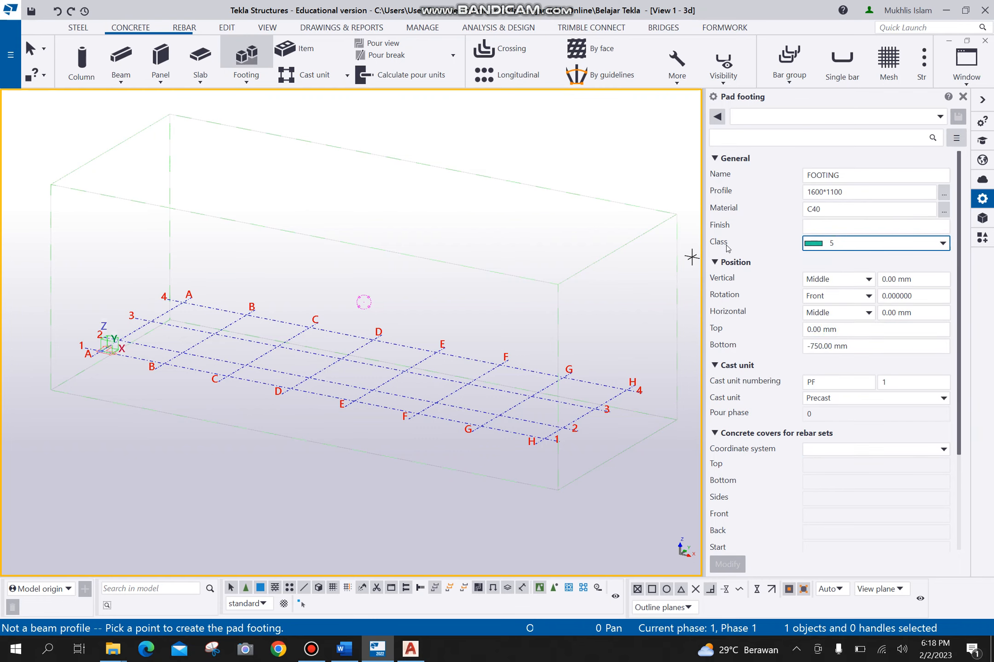
- Switch to AutoCAD and examine the thickness dimension on the pile cap section detail
scroll(727, 249, down, 1)
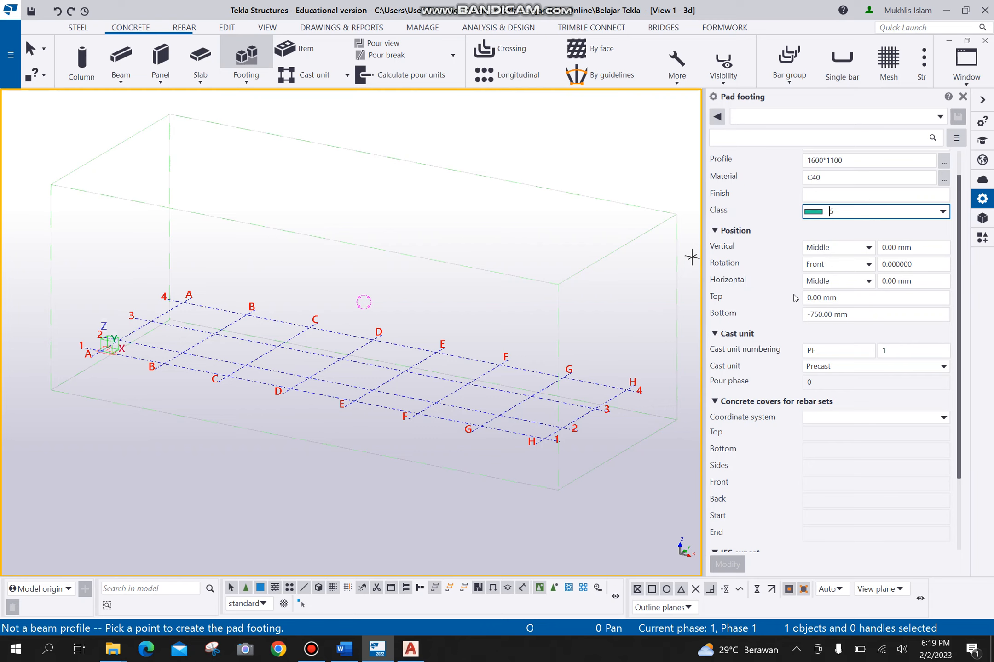
click(410, 648)
scroll(588, 328, down, 5)
scroll(453, 353, up, 2)
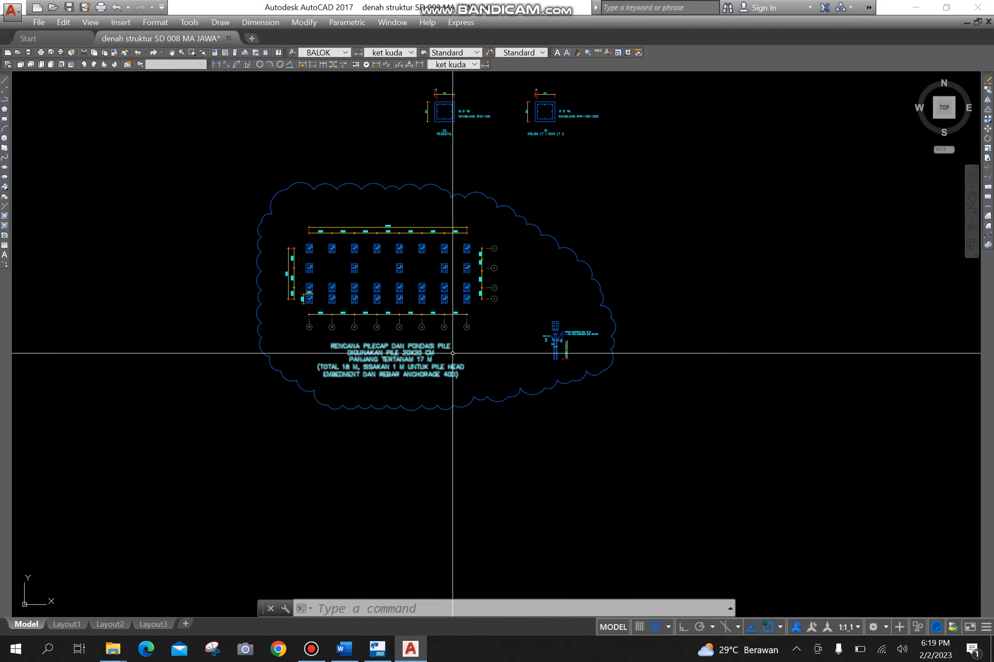
scroll(570, 359, up, 10)
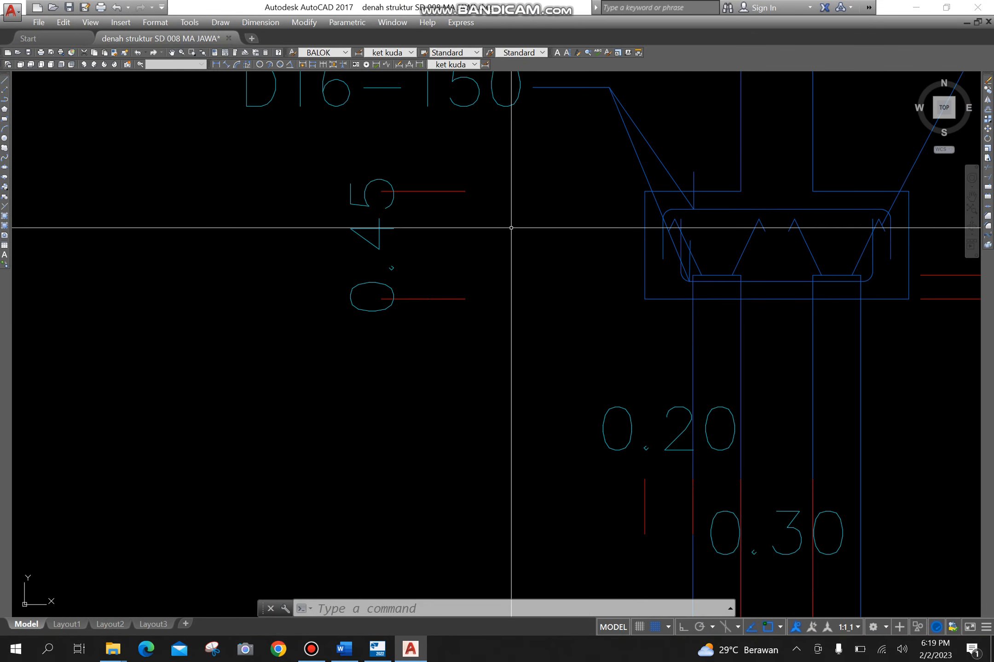
scroll(493, 269, down, 2)
middle_drag(492, 271, 486, 309)
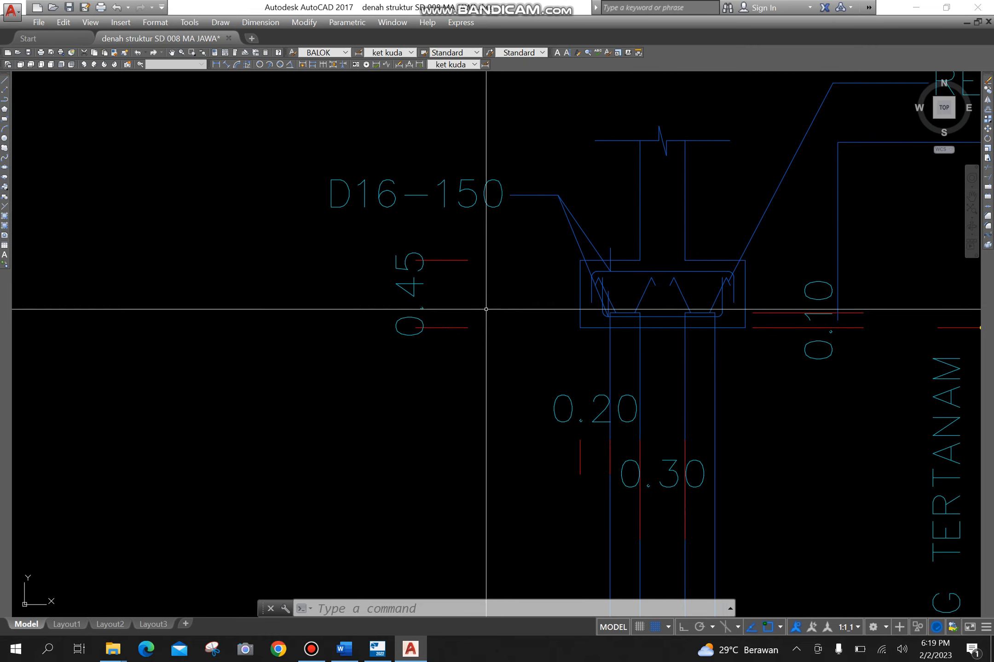
- Switch back to Tekla Structures and set the pad footing's bottom level to -450
mouse_move(378, 650)
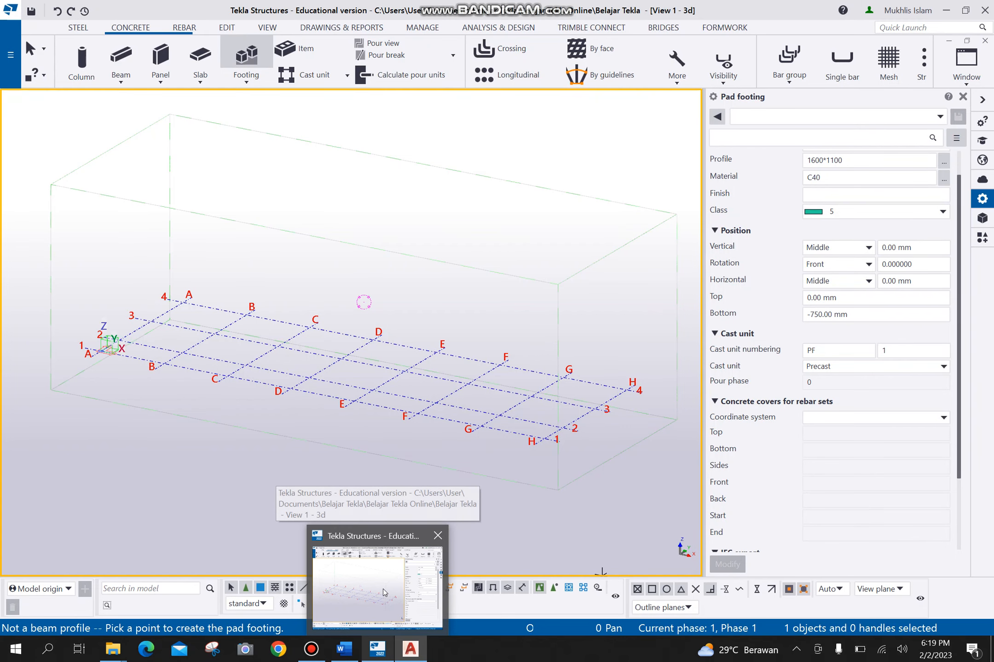
click(383, 589)
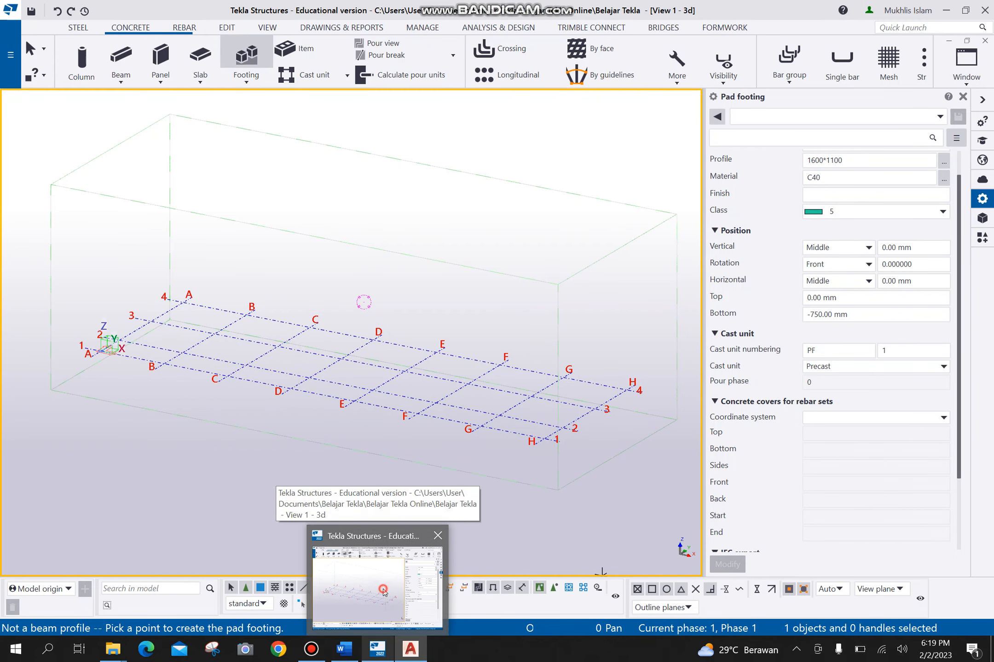
triple_click(873, 315)
text(-450)
- Set the pad footing's cast unit type to Cast in place, with numbering prefix CF and start number 01
scroll(797, 436, down, 3)
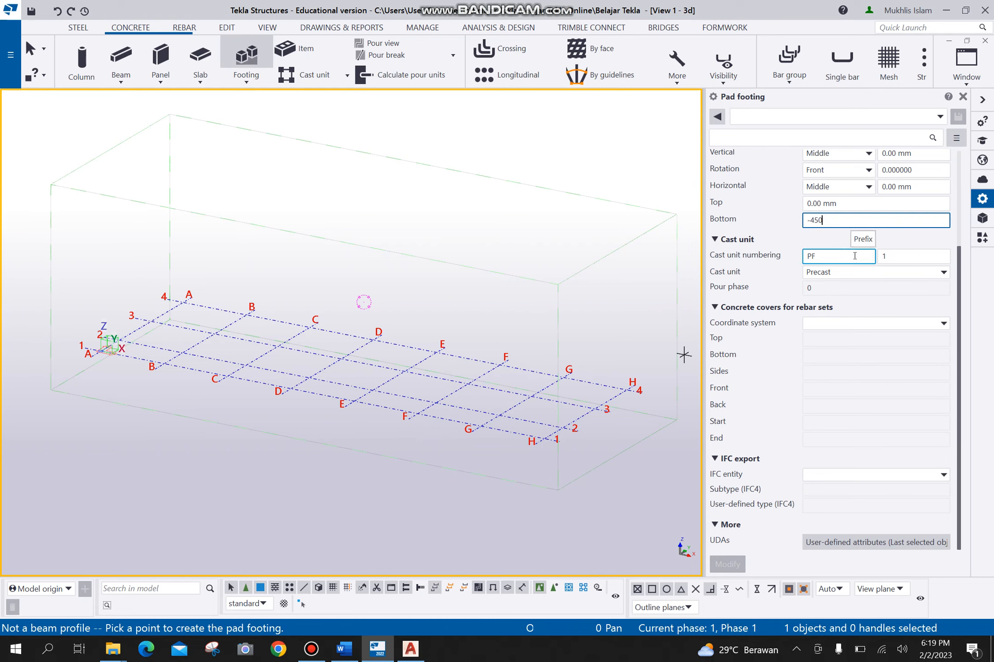
click(900, 281)
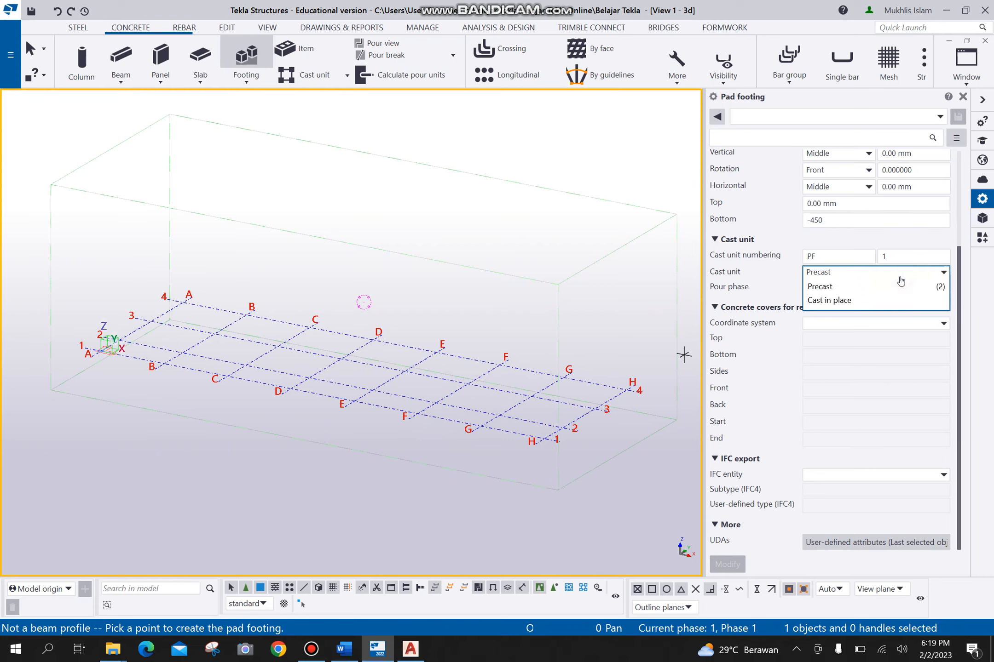
click(851, 300)
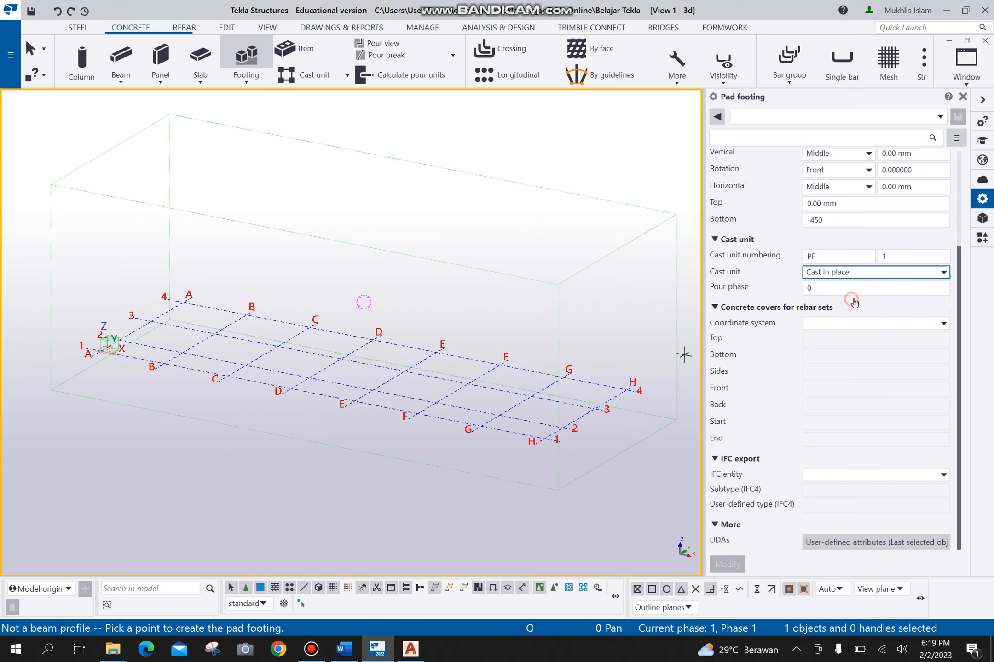
double_click(845, 255)
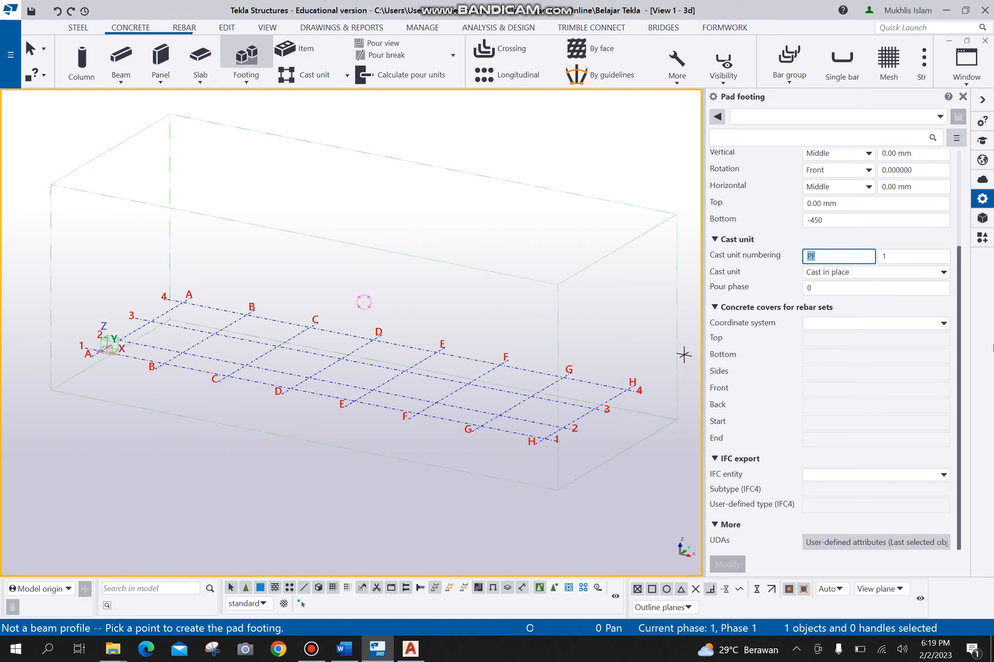
text(cf)
key(ctrl+a)
text(CF)
key(Tab)
text(01)
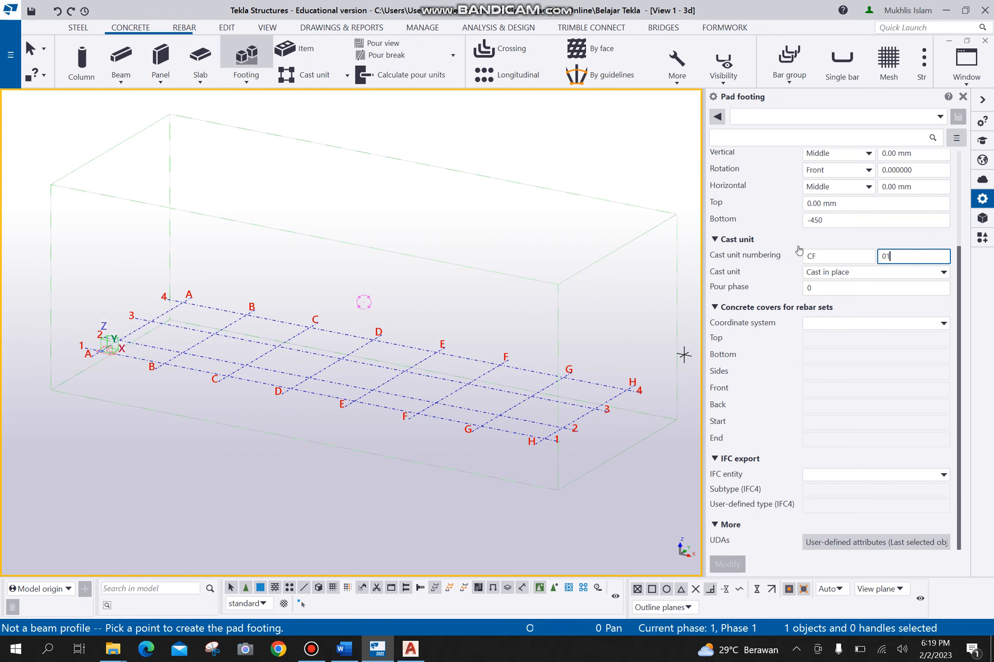
click(856, 289)
- Switch to AutoCAD and examine the building elevation, floor plan and beam plan drawings for level information
click(411, 649)
scroll(561, 328, down, 6)
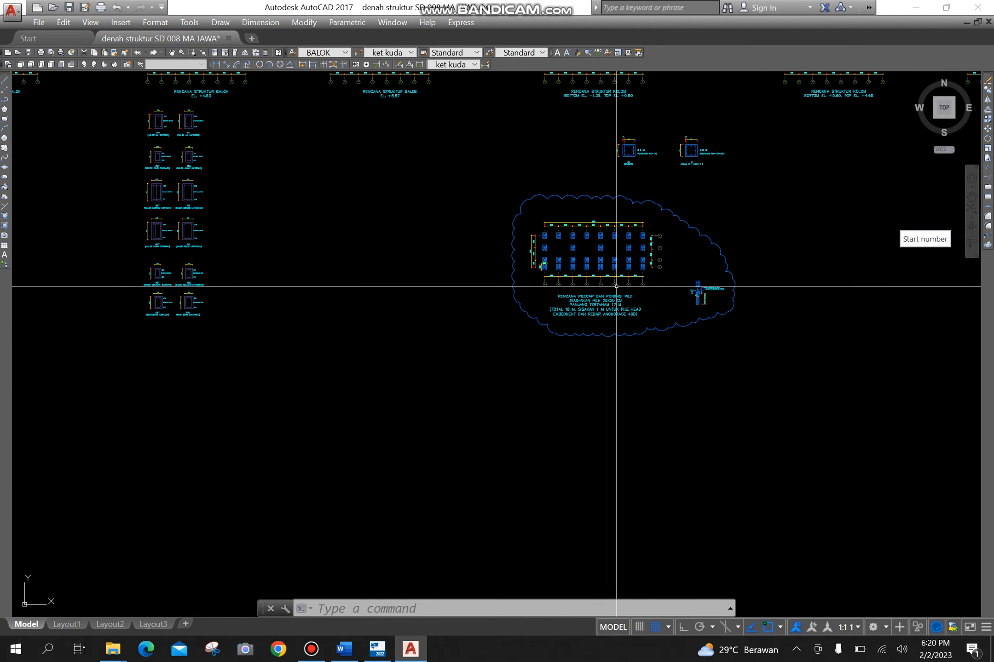
middle_drag(325, 247, 650, 286)
mouse_move(184, 166)
middle_down()
mouse_move(237, 195)
mouse_move(428, 355)
middle_up()
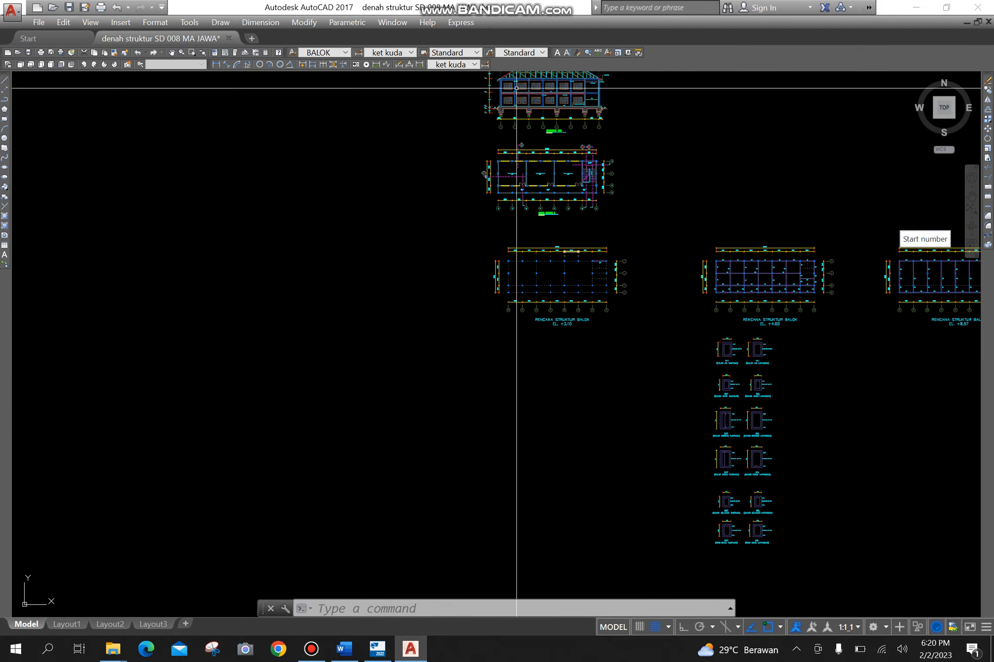
scroll(518, 102, up, 4)
middle_drag(494, 421, 323, 90)
scroll(372, 189, down, 2)
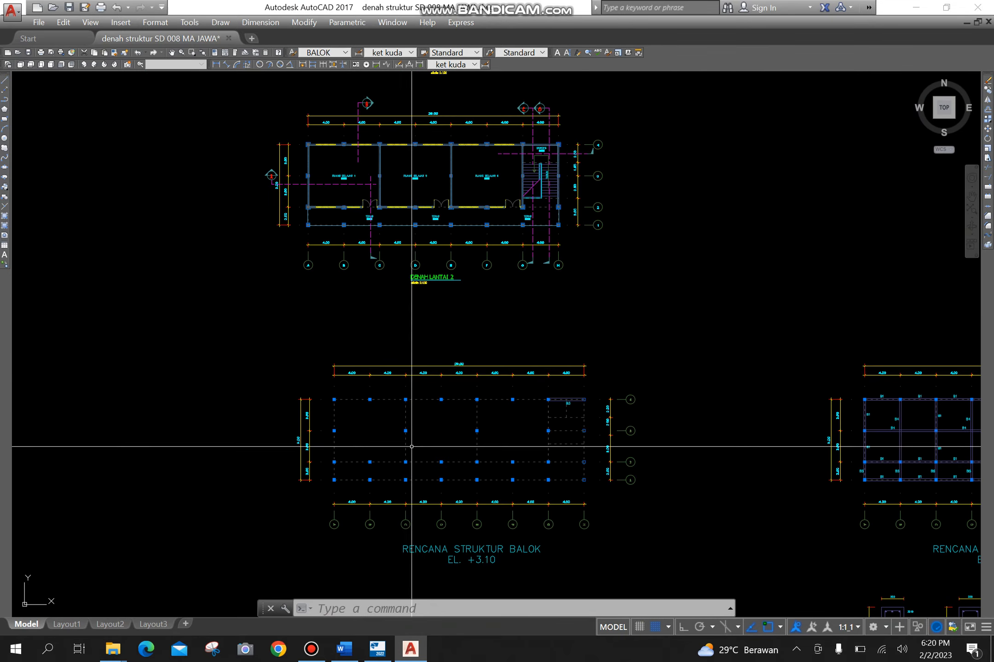
mouse_move(411, 446)
middle_down()
mouse_move(317, 294)
mouse_move(395, 554)
middle_up()
- Switch back to Tekla Structures and add a -1850 level at the start of the selected grid's Z coordinates
click(377, 649)
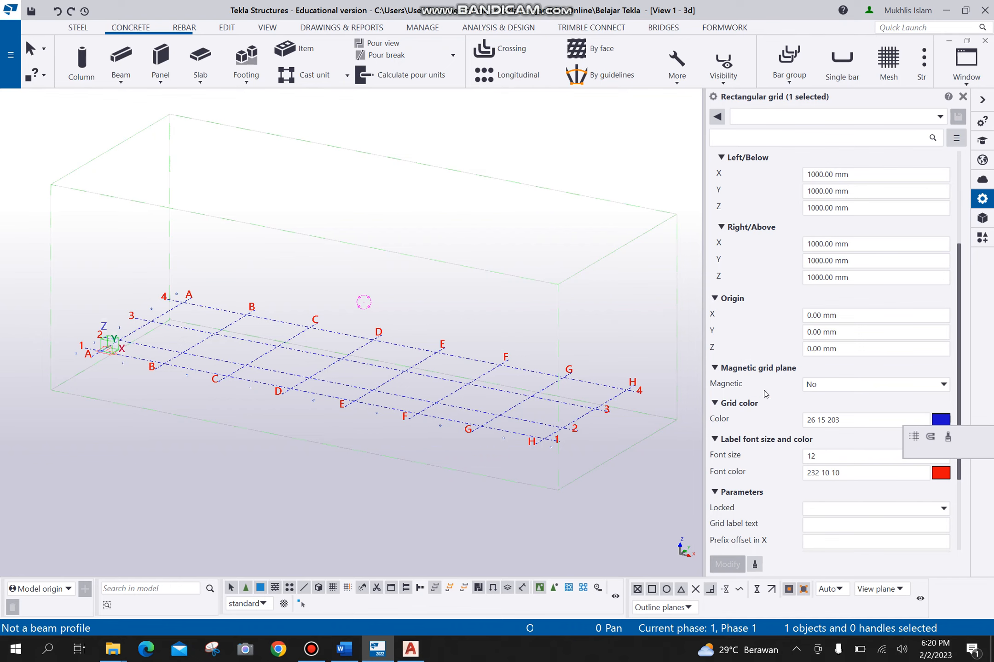
scroll(864, 306, up, 4)
click(903, 207)
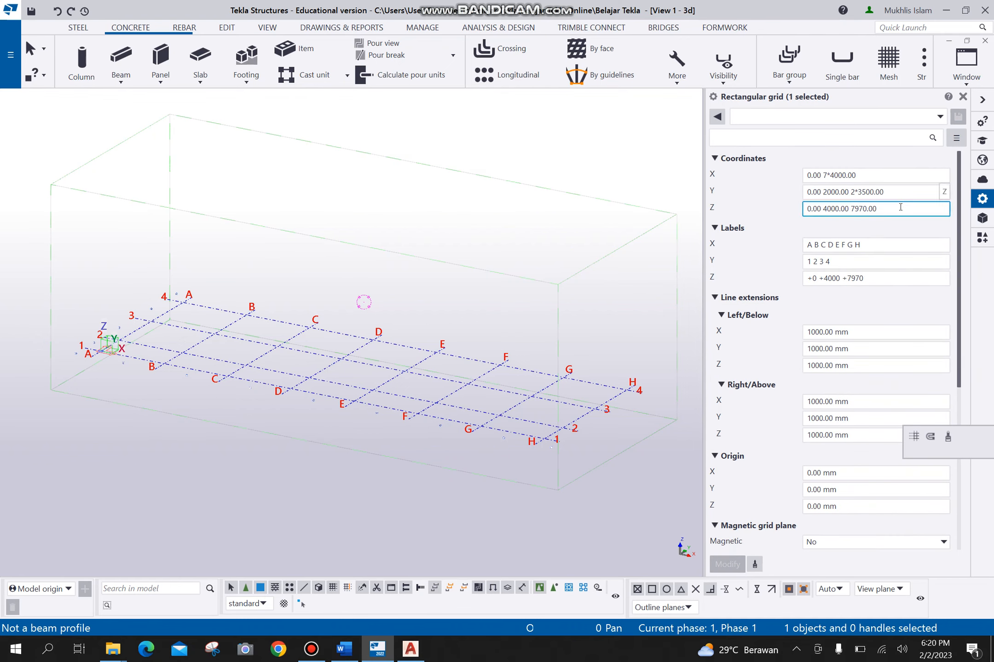
key(Left)
key(Left)
key(Left)
key(Left)
key(Left)
key(Left)
key(Left)
key(Left)
key(Left)
key(Left)
key(Left)
key(Left)
key(Left)
key(Left)
key(Left)
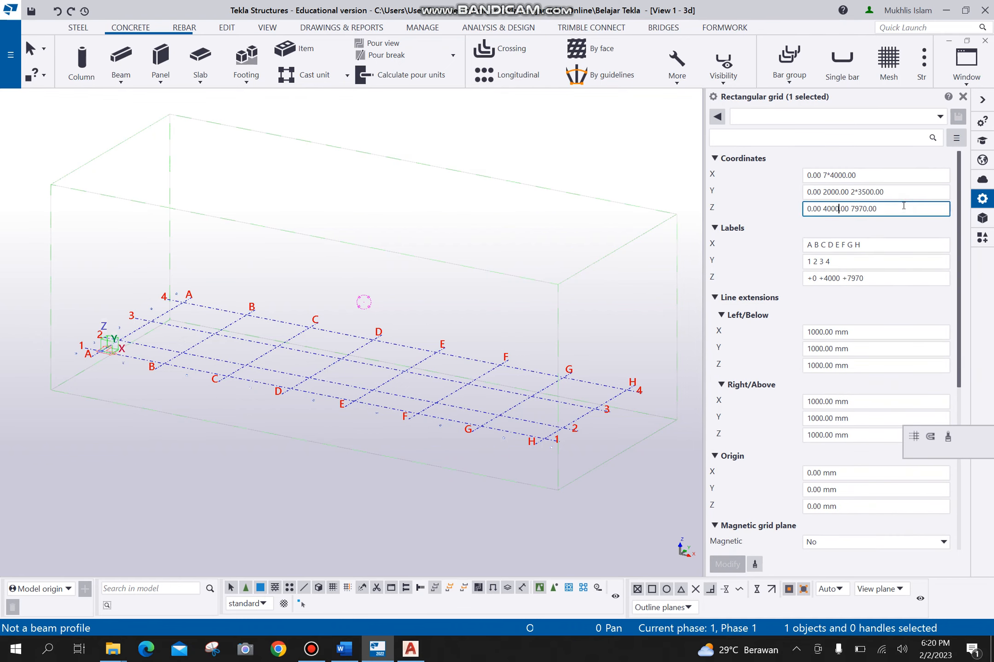
key(Left)
key(Left)
key(Left)
key(Left)
key(Left)
text(-1)
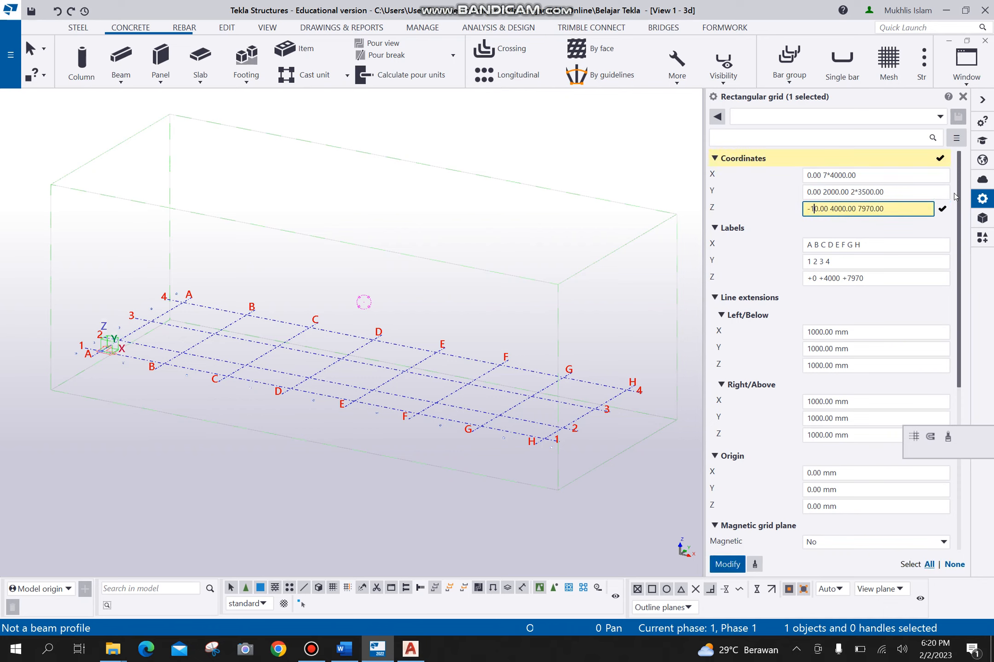
text(850)
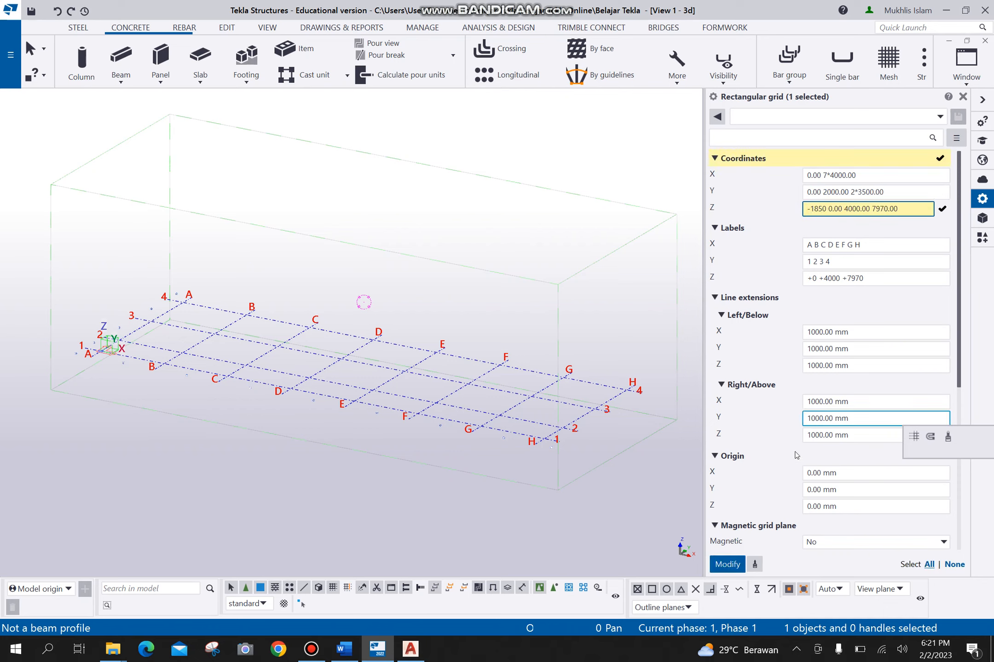
- Apply the grid's modified Z coordinates and delete all named grid and plan views, keeping the 3d view
click(727, 564)
click(962, 97)
click(268, 28)
click(89, 63)
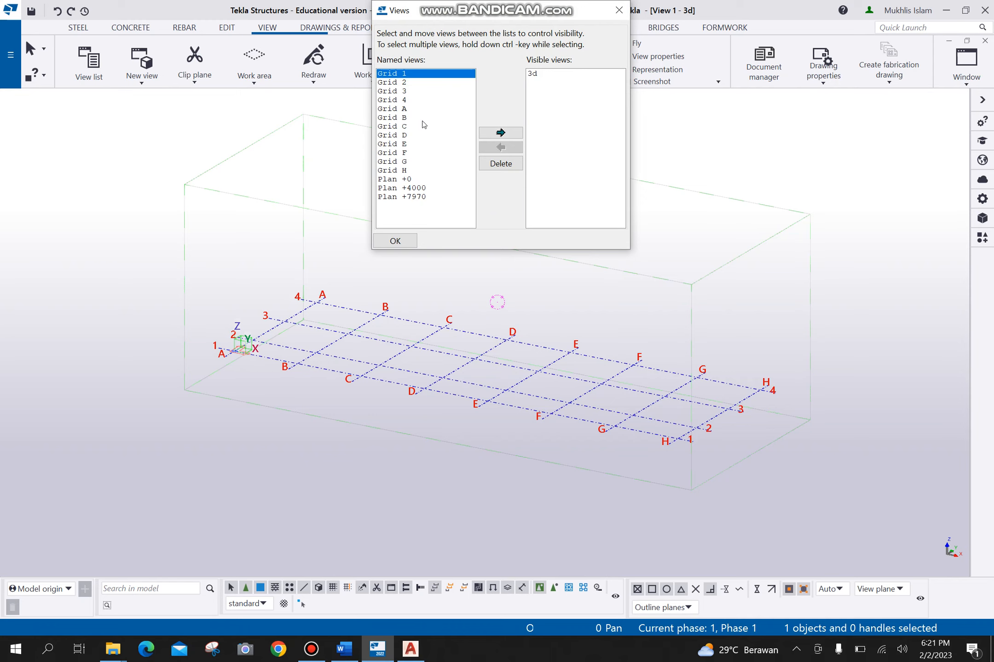
shift+click(407, 198)
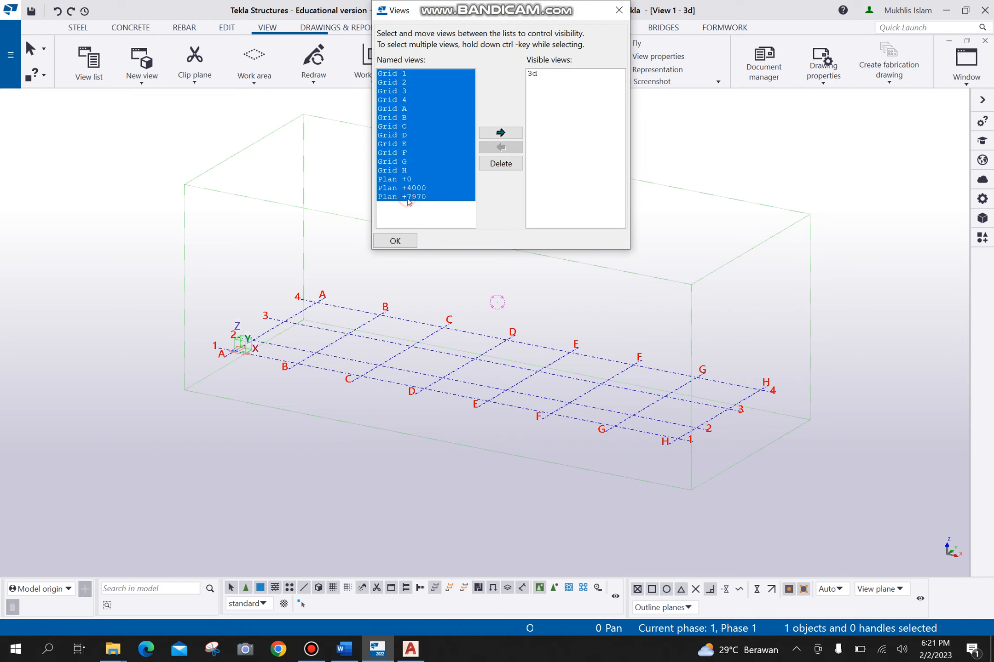
click(508, 164)
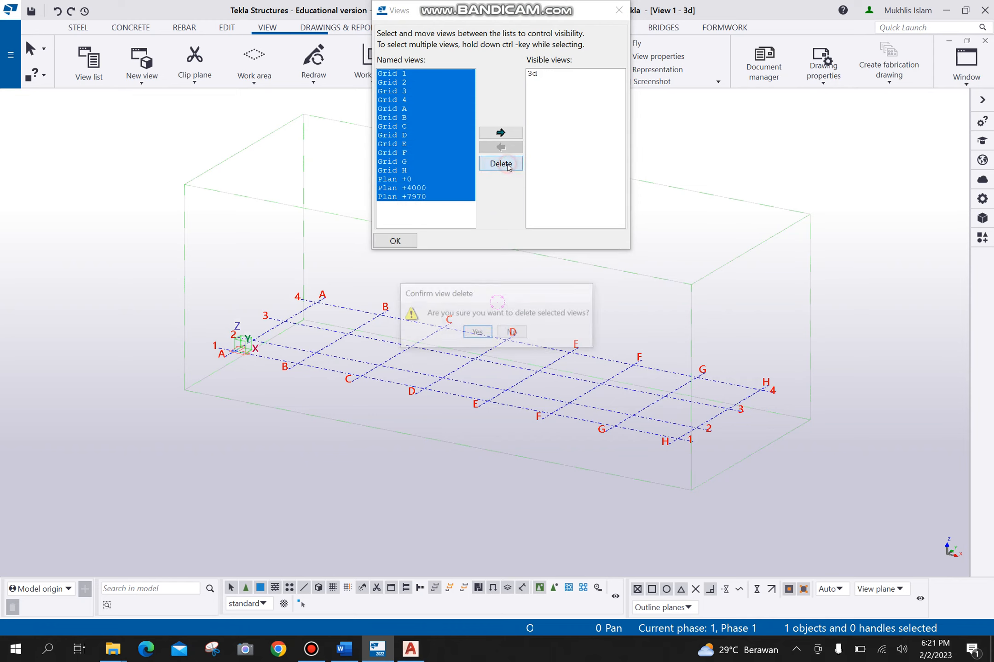
click(477, 330)
- Create views along all lines of the selected grid, using the Plan and Grid name prefixes with Grid-Plan and Grid-Elevation properties
click(142, 69)
click(170, 168)
click(124, 334)
- Make the Plan view without a level label and the Grid 2 elevation visible, closing the view creation settings and view list
click(402, 181)
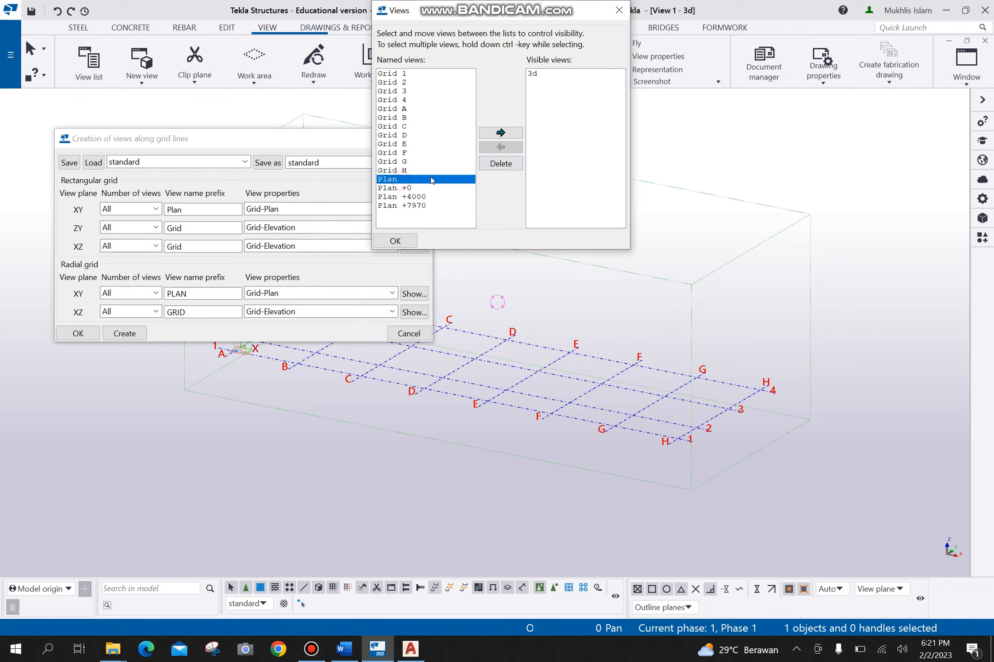
click(501, 133)
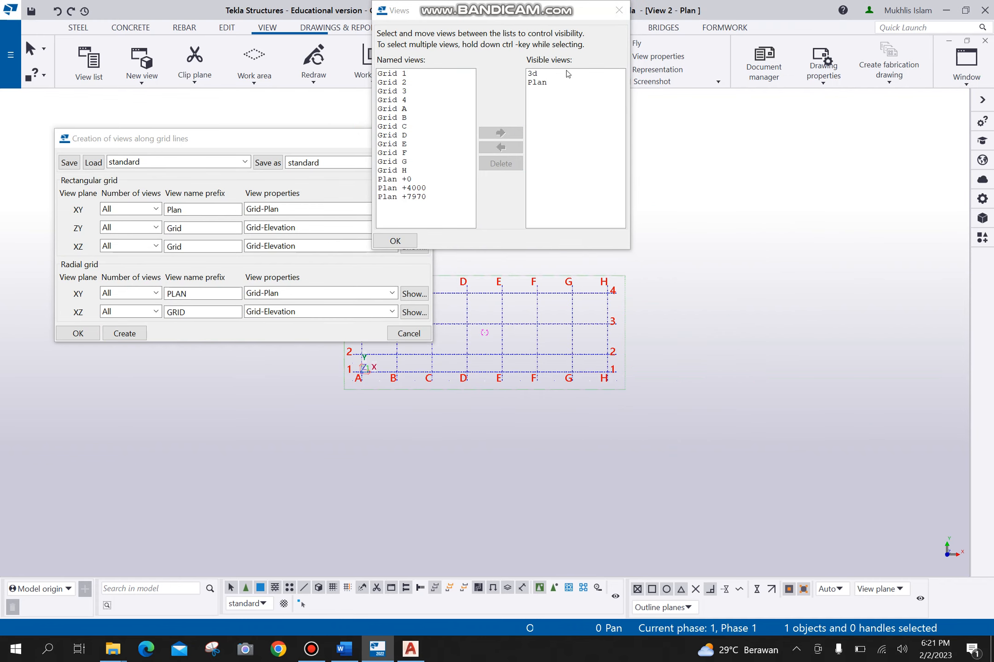
click(77, 334)
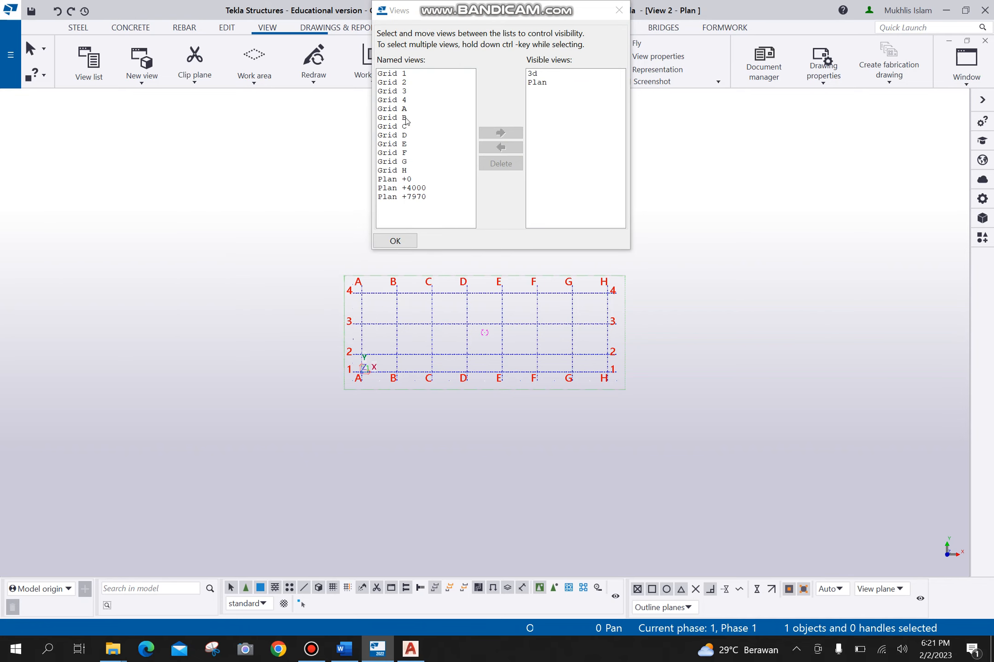
click(404, 82)
click(498, 134)
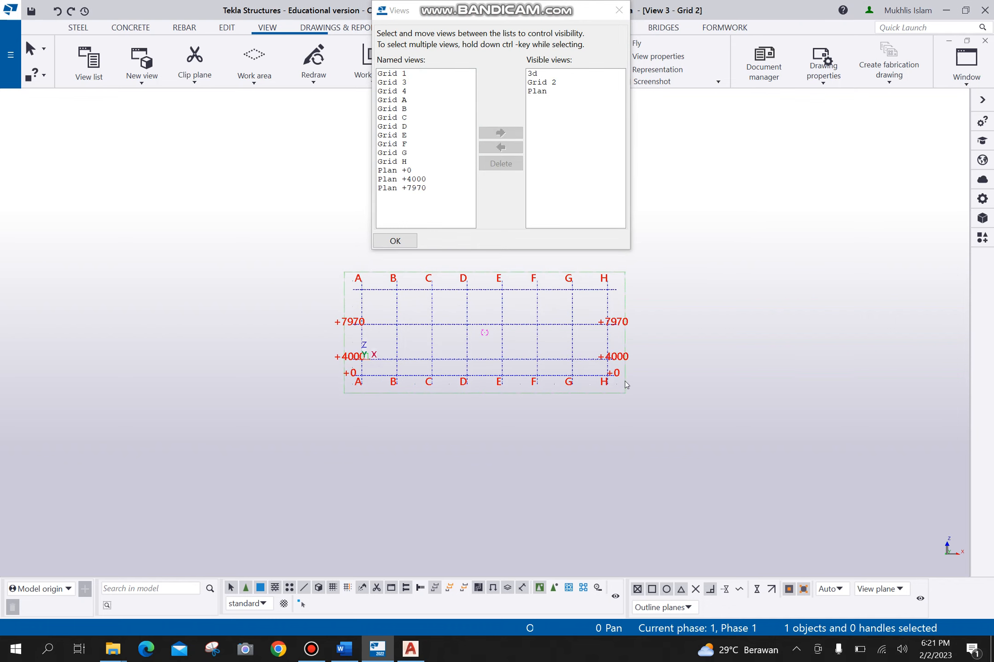
click(618, 10)
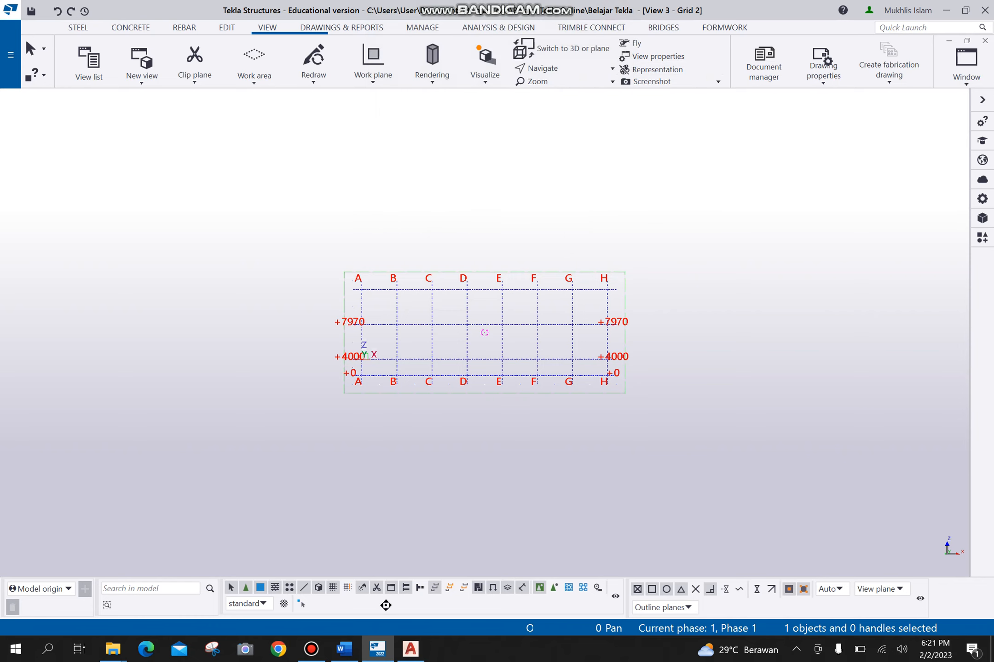